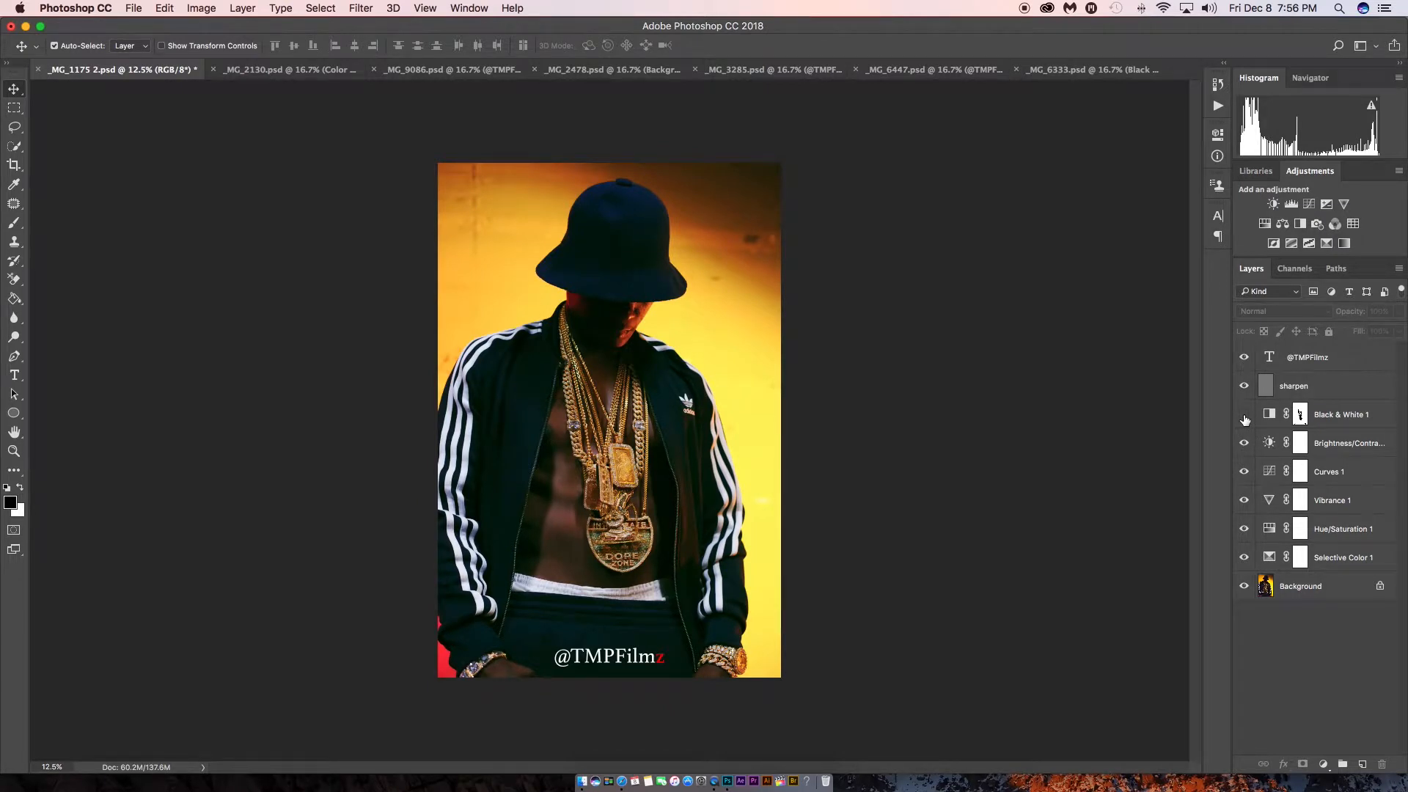
# Step: Review the finished selective-colour photos in the open documents, toggling the Black & White 1 layer in _MG_1175 2.psd and _MG_6333.psd
pyautogui.click(1244, 415)
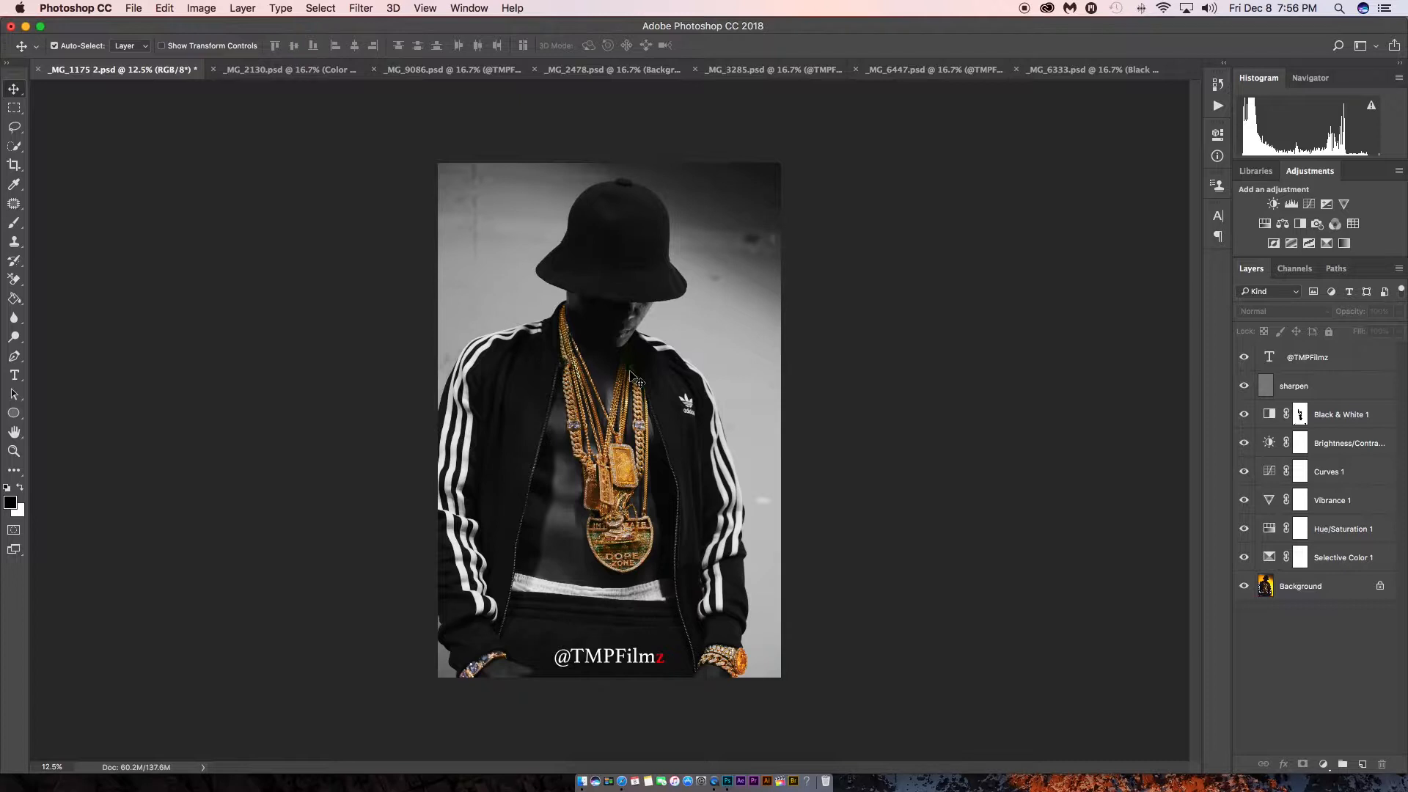
pyautogui.click(299, 71)
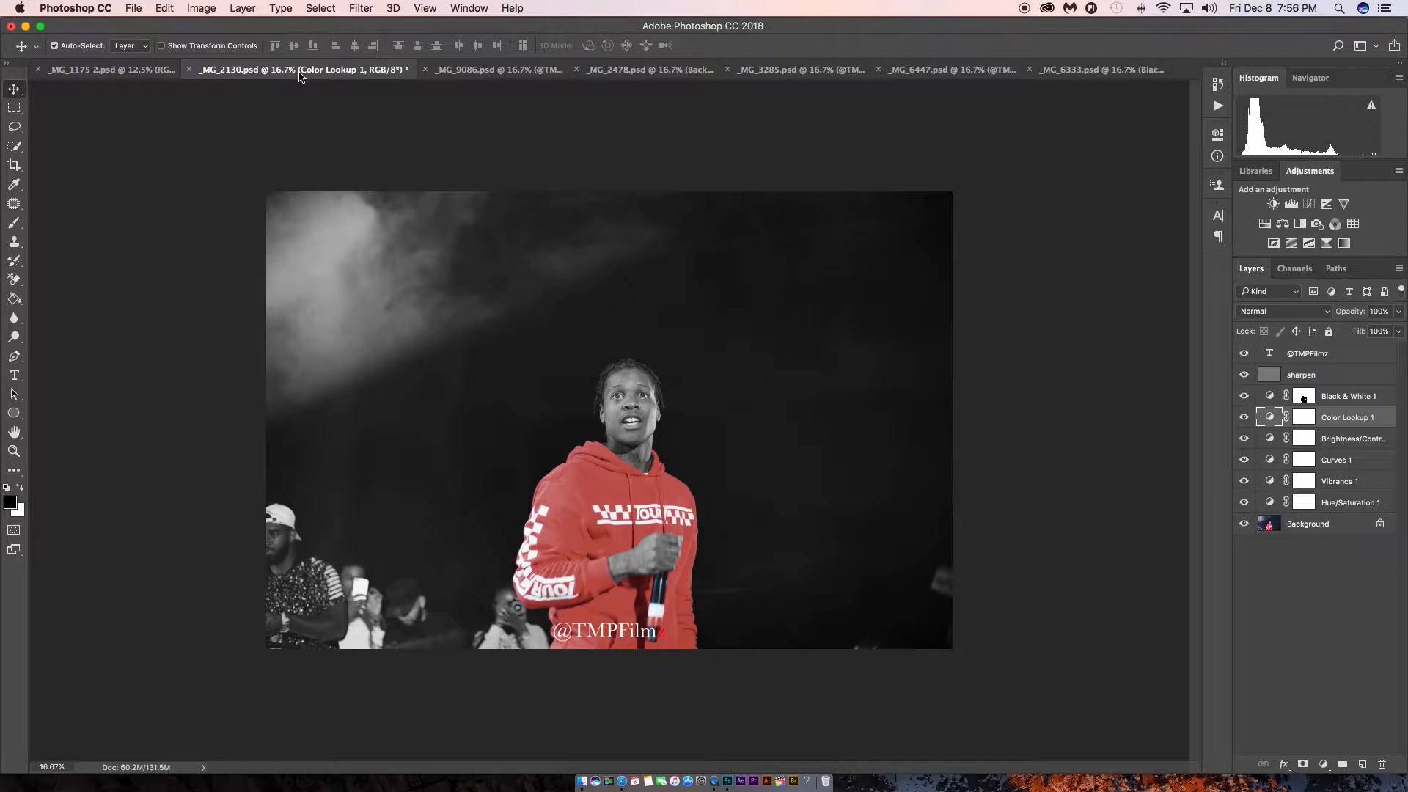
pyautogui.click(487, 71)
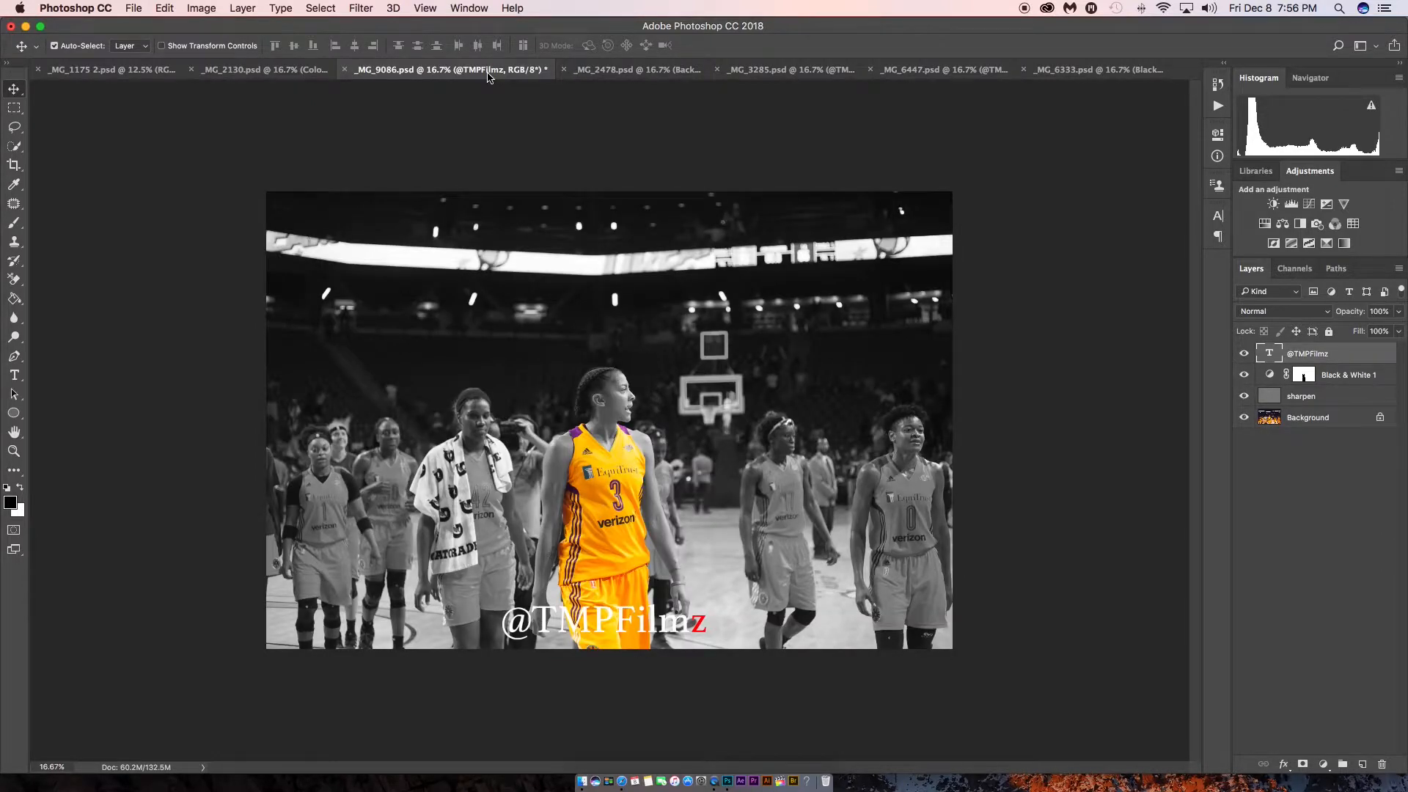
pyautogui.click(637, 71)
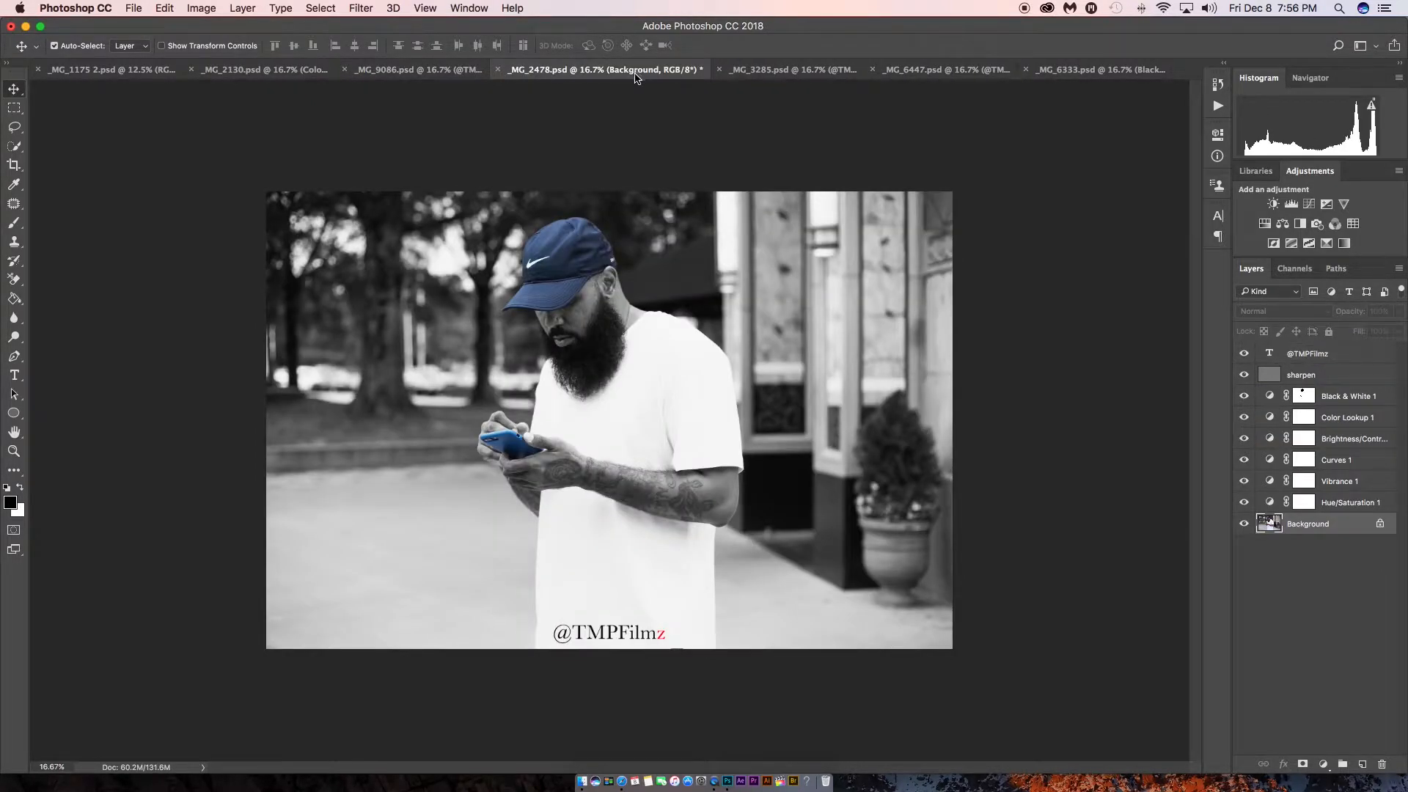
pyautogui.click(781, 71)
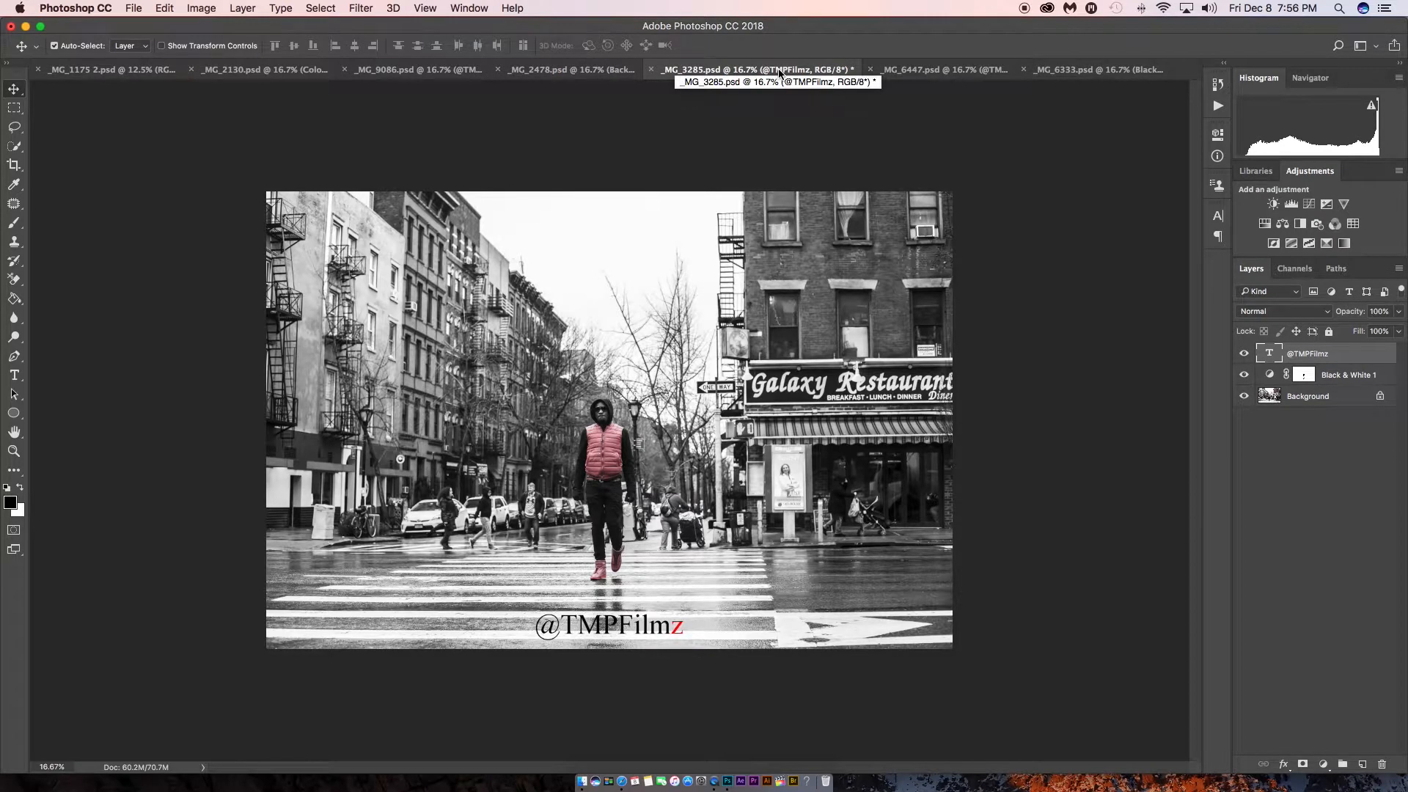
pyautogui.click(950, 70)
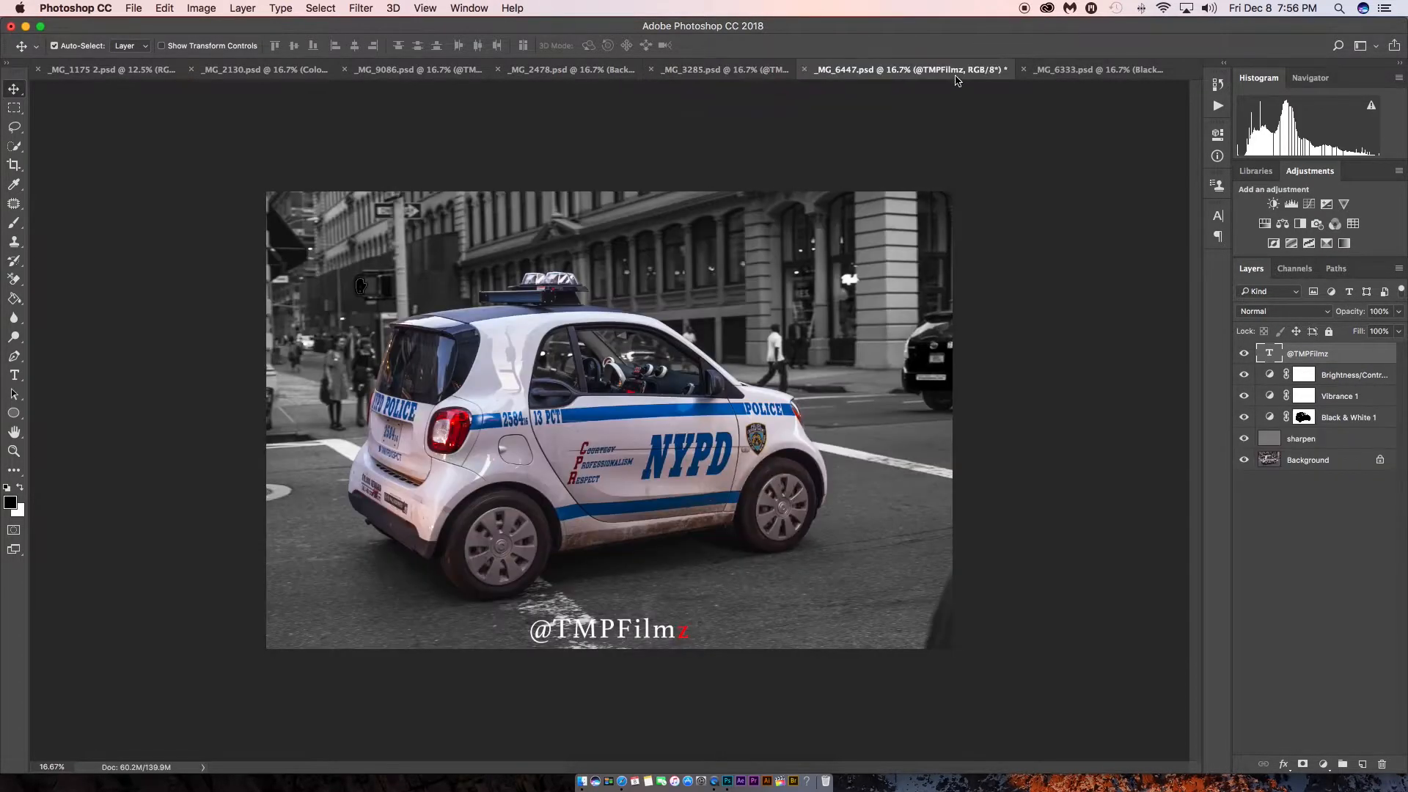
pyautogui.click(1089, 67)
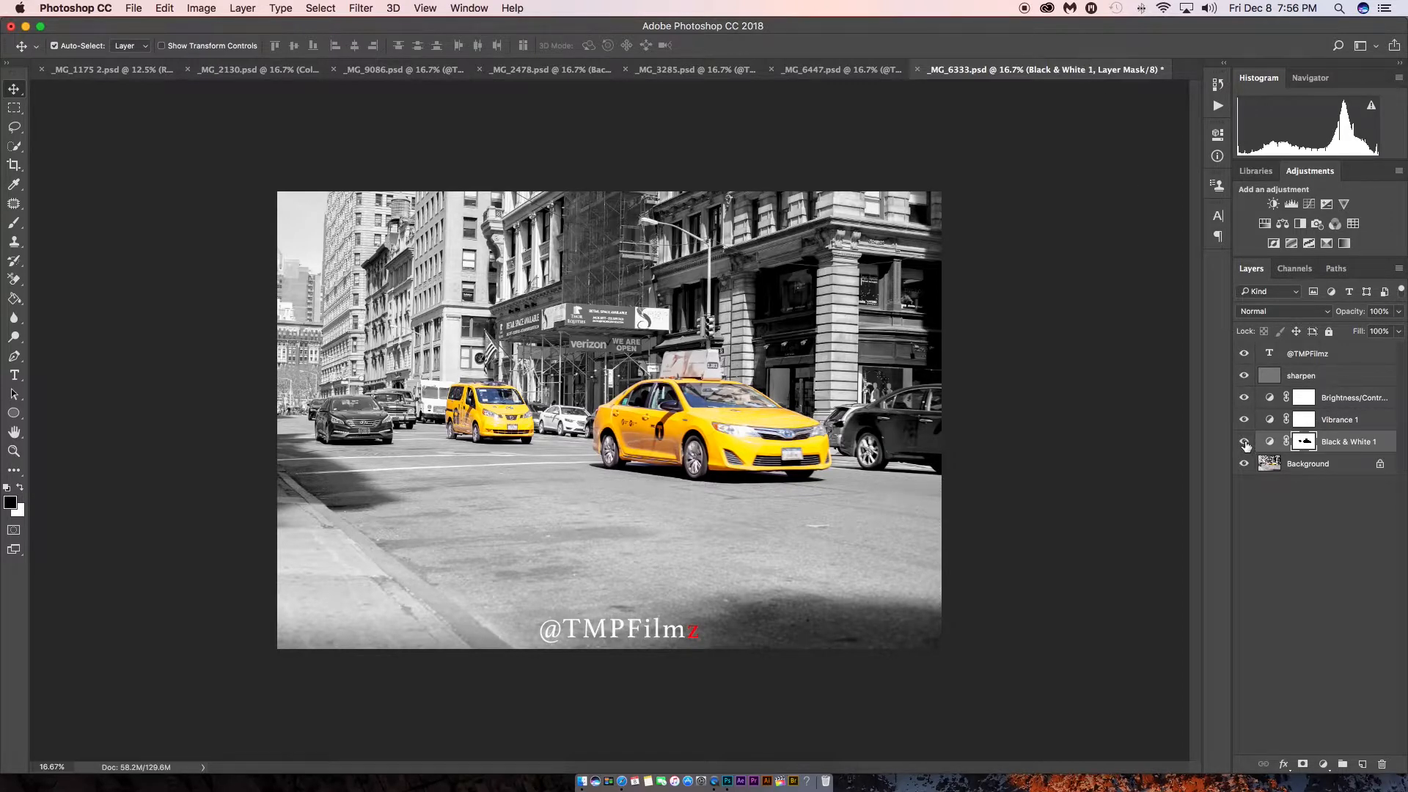
pyautogui.click(1244, 441)
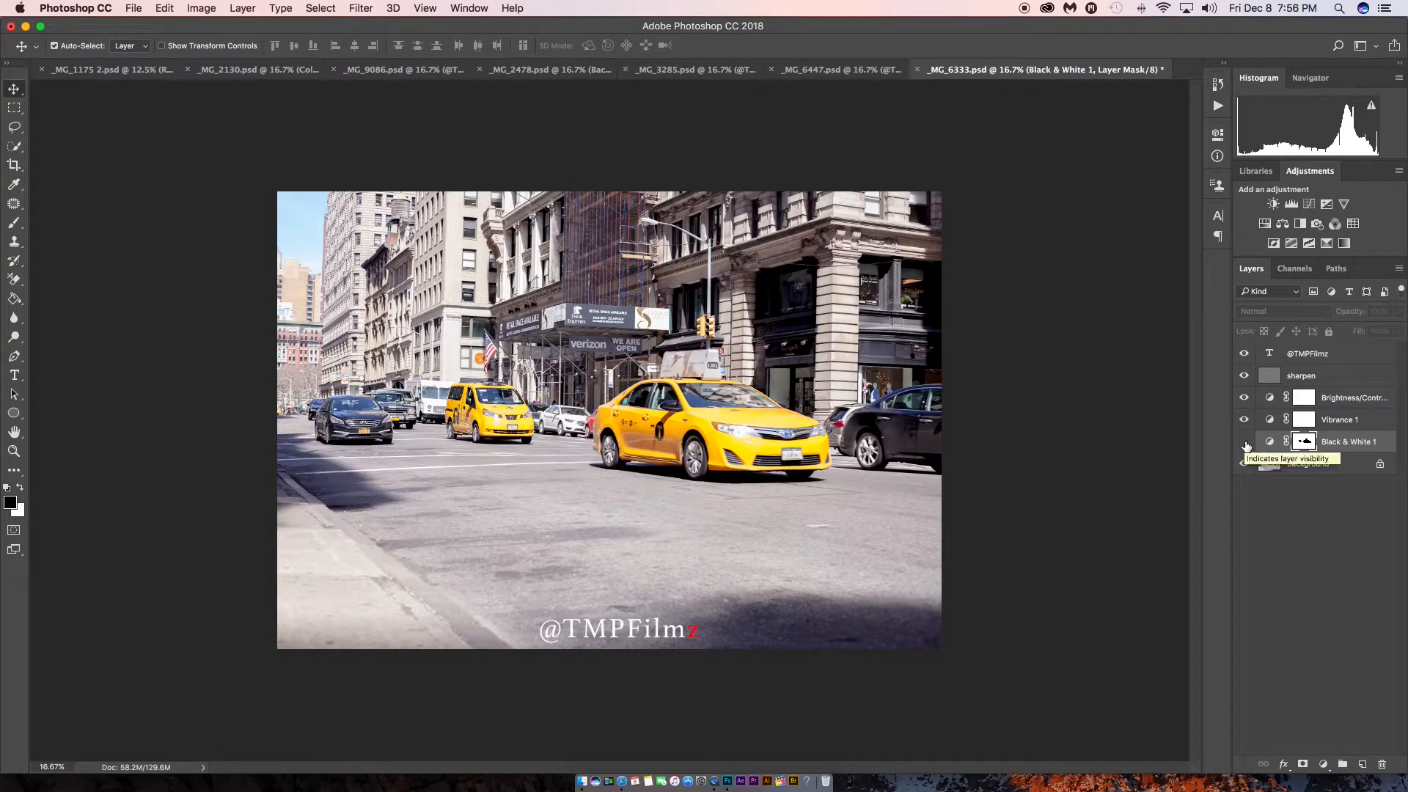
pyautogui.click(1244, 441)
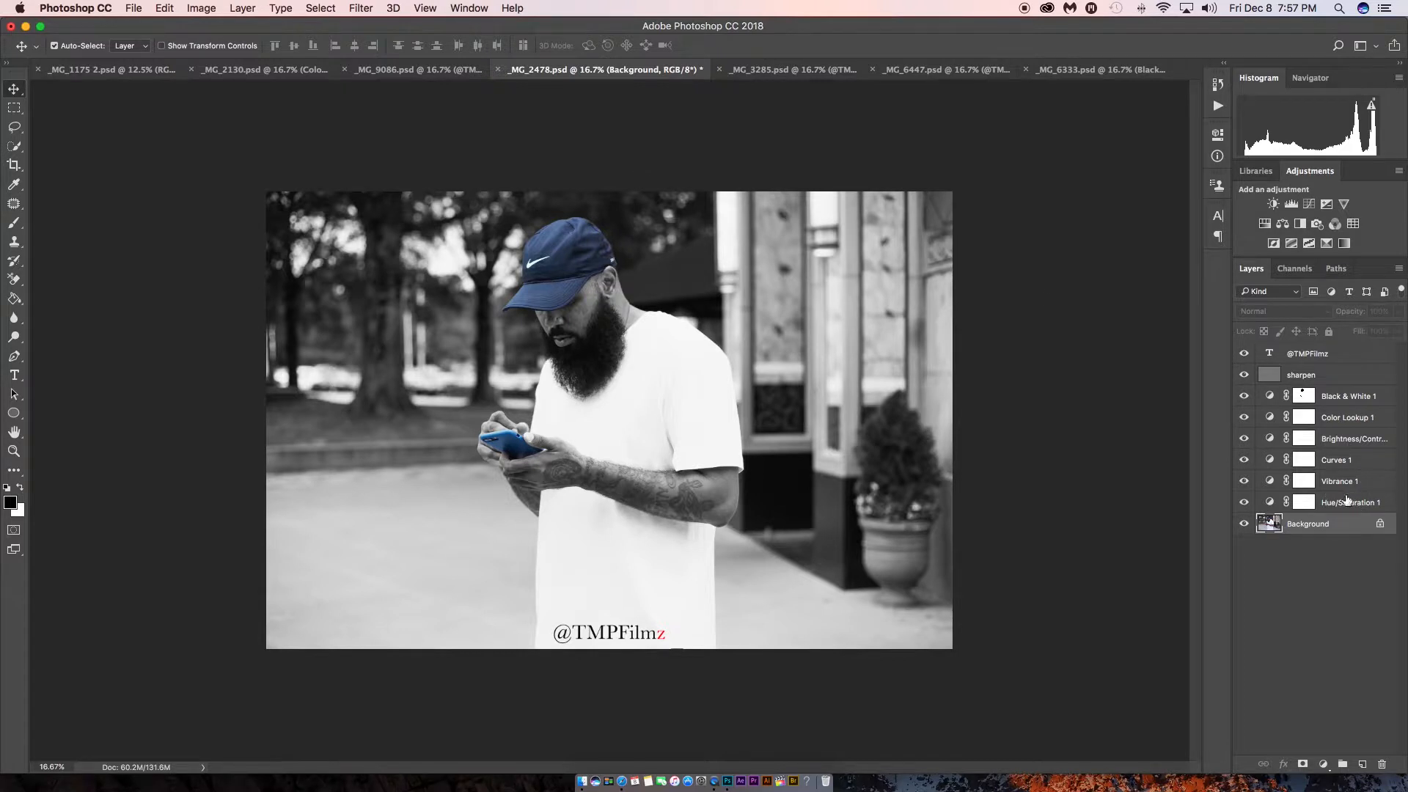
# Step: Delete every layer above Background in _MG_2478.psd, from Hue/Saturation 1 up to the watermark text
pyautogui.click(1347, 500)
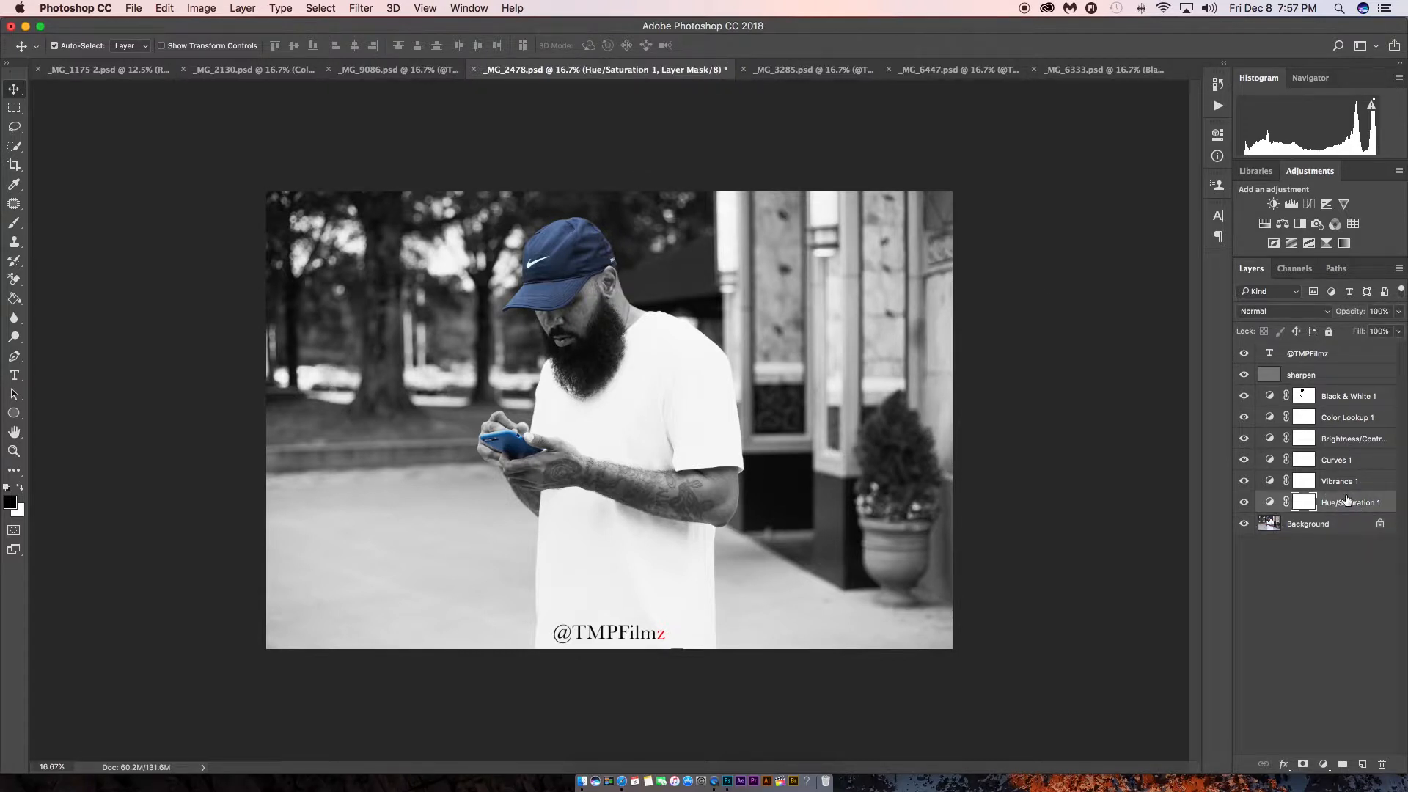
pyautogui.keyDown('shift'); pyautogui.click(1310, 355); pyautogui.keyUp('shift')
pyautogui.press('Delete')
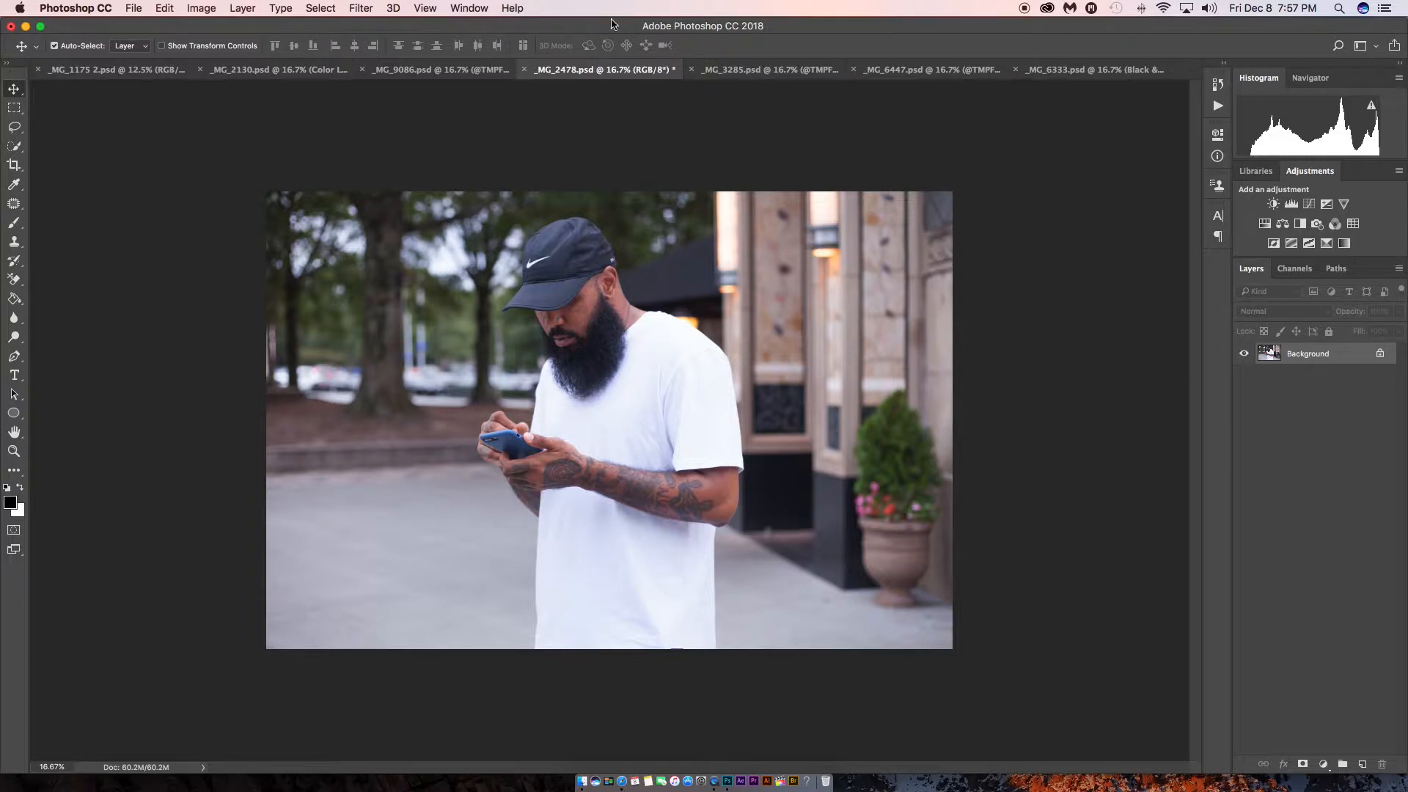
pyautogui.click(473, 10)
pyautogui.moveTo(481, 41)
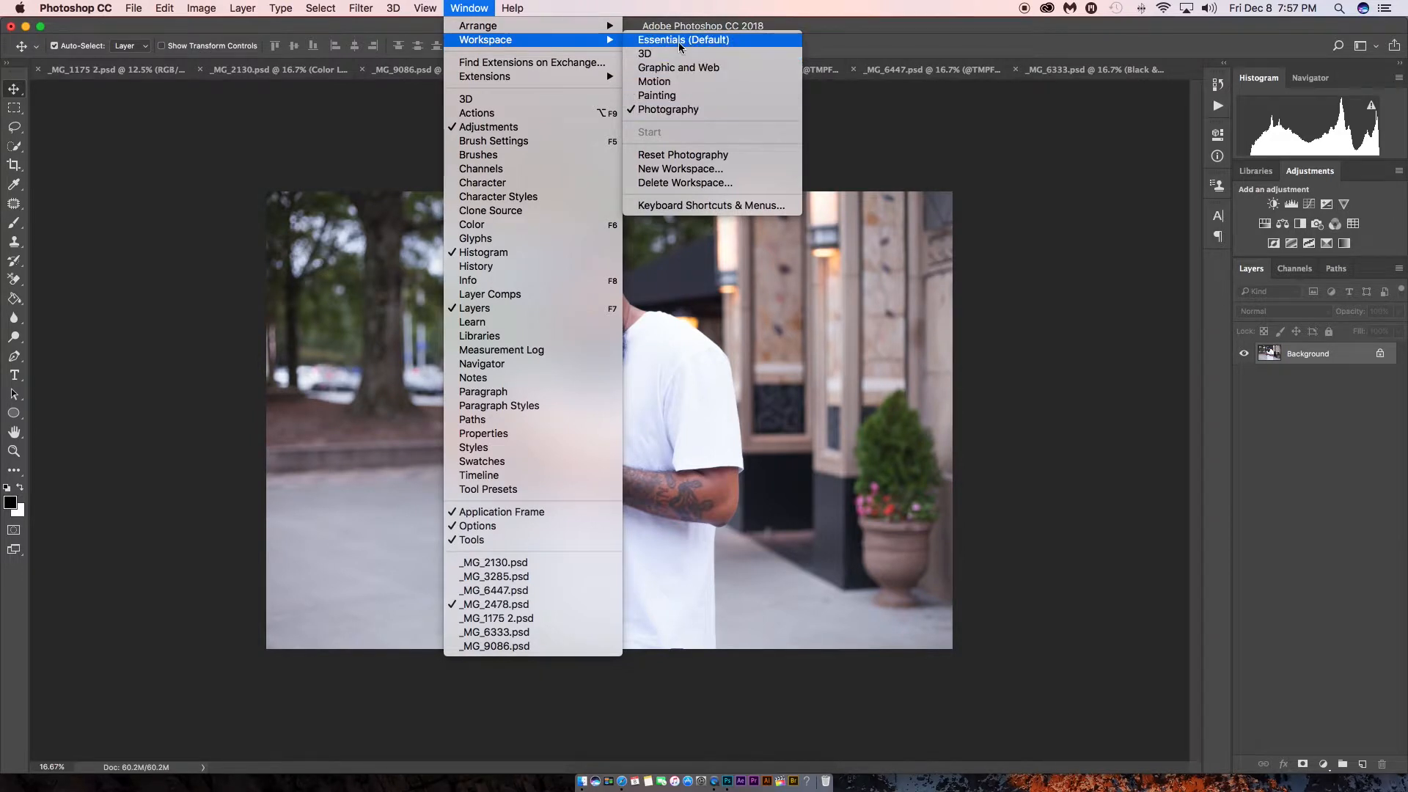
pyautogui.click(884, 160)
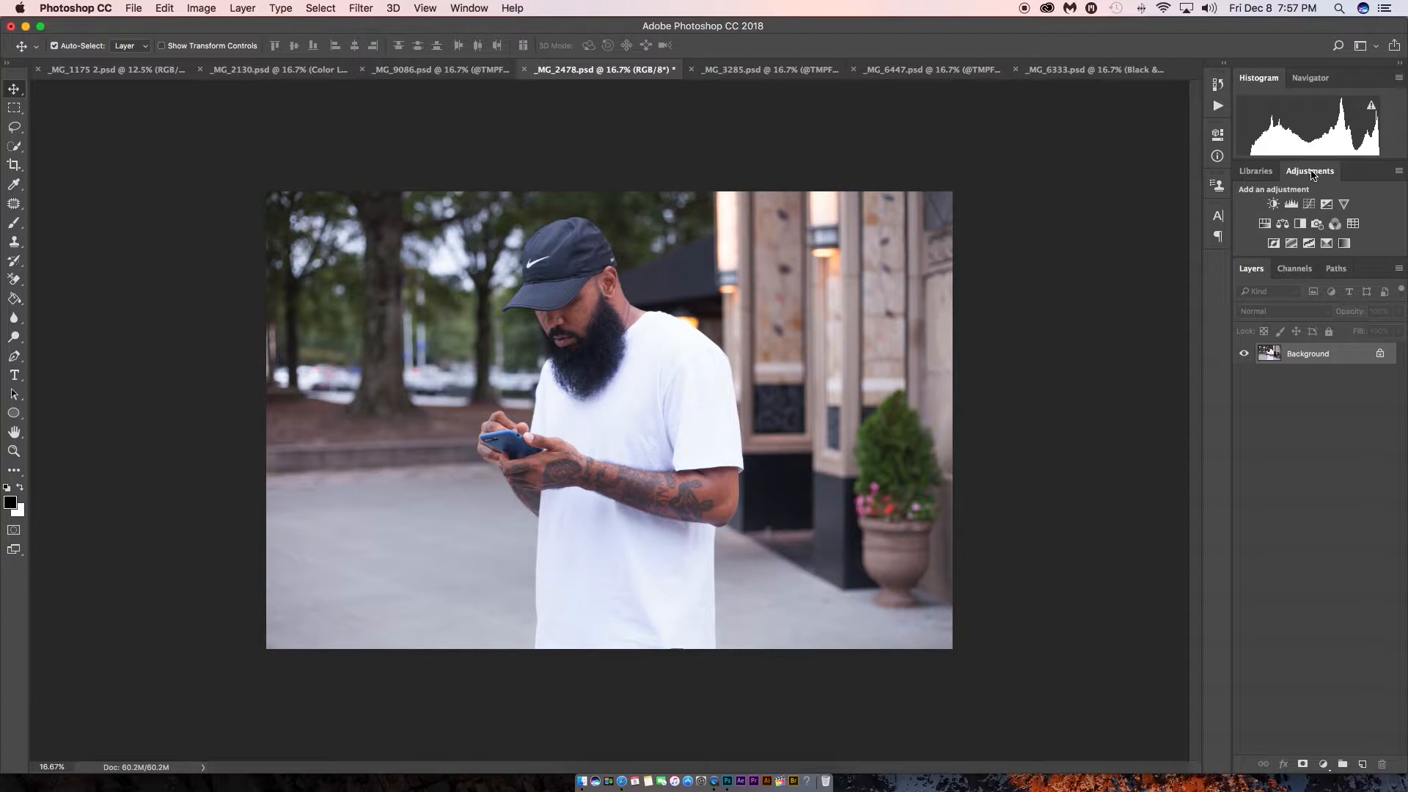
# Step: Add a Black & White adjustment layer with default settings above the Background and hide it
pyautogui.click(1325, 766)
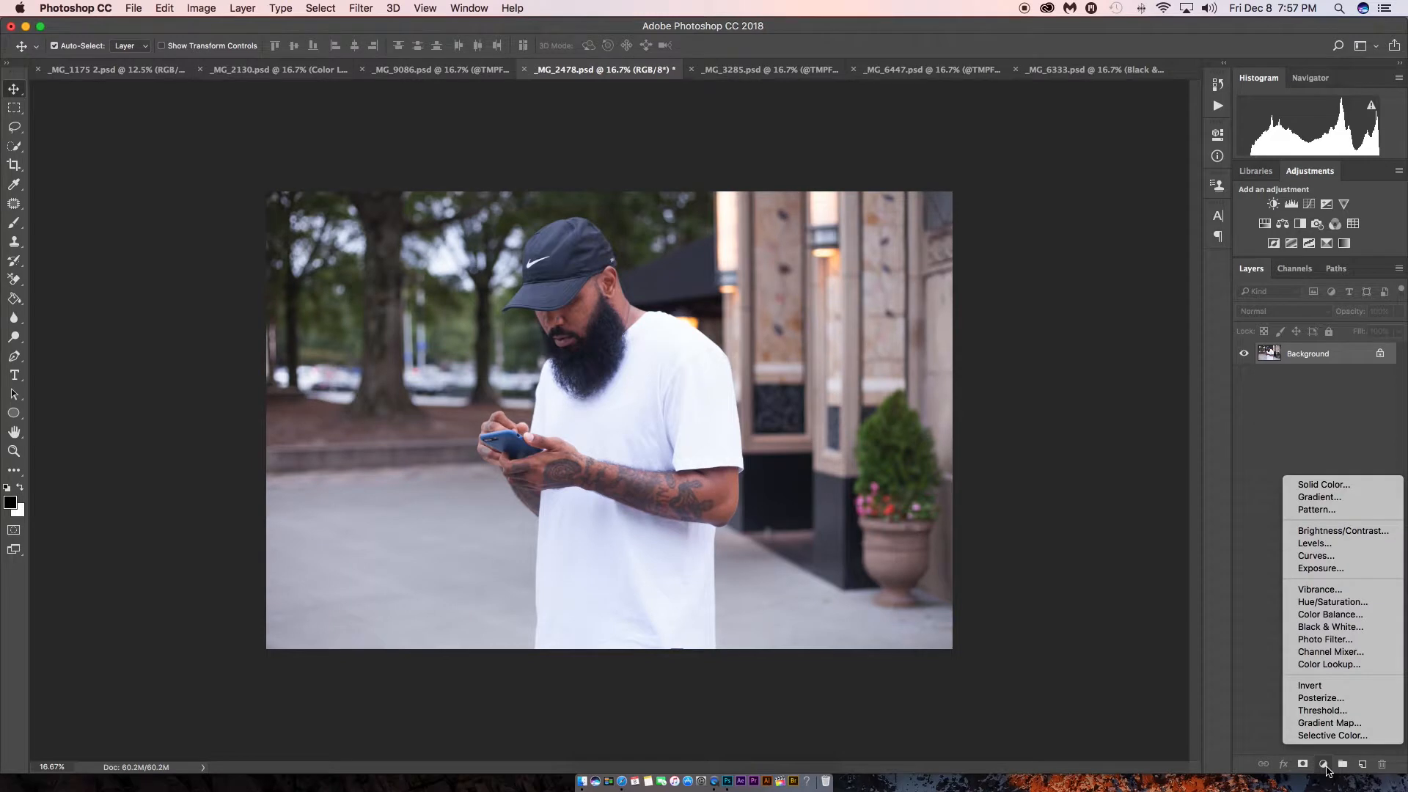
pyautogui.click(1332, 627)
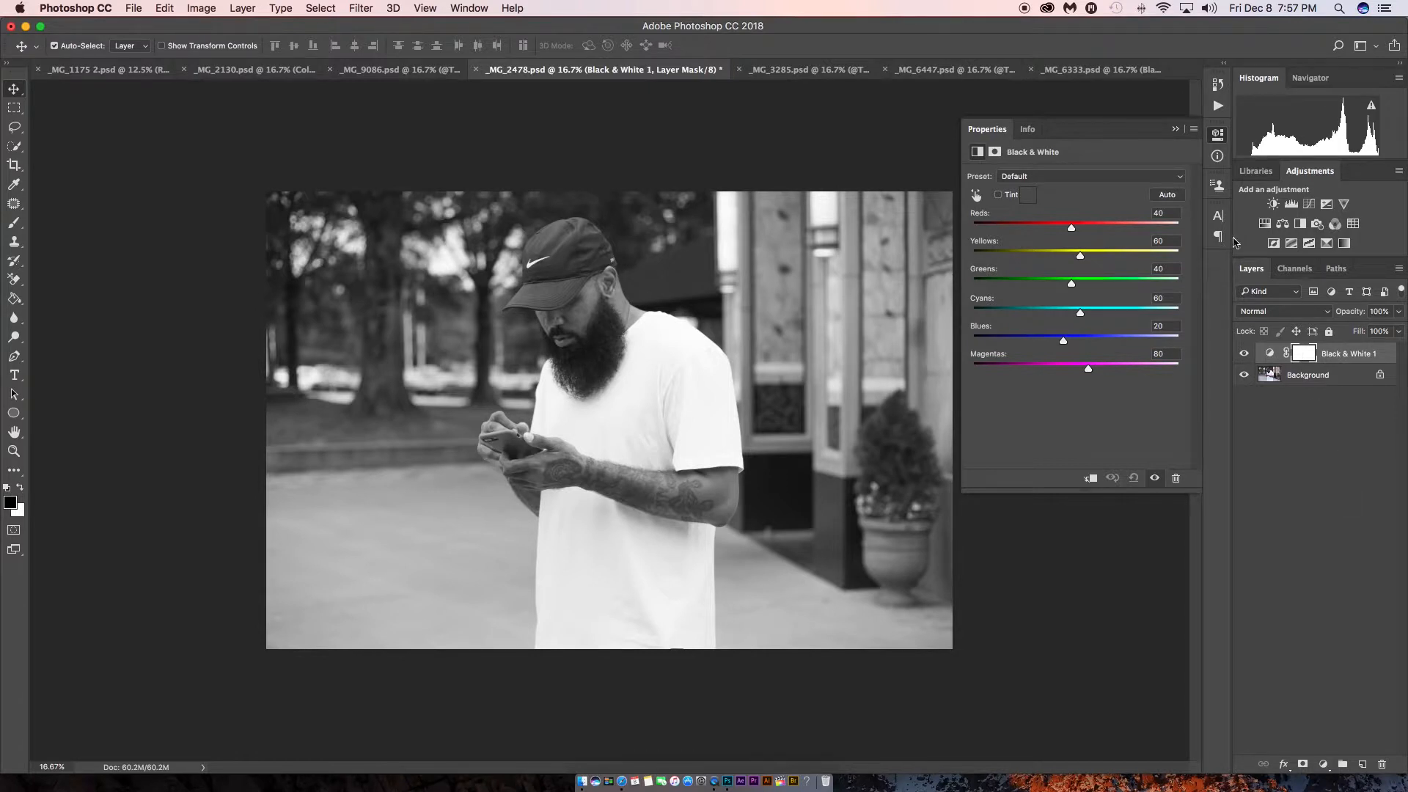
pyautogui.click(1176, 129)
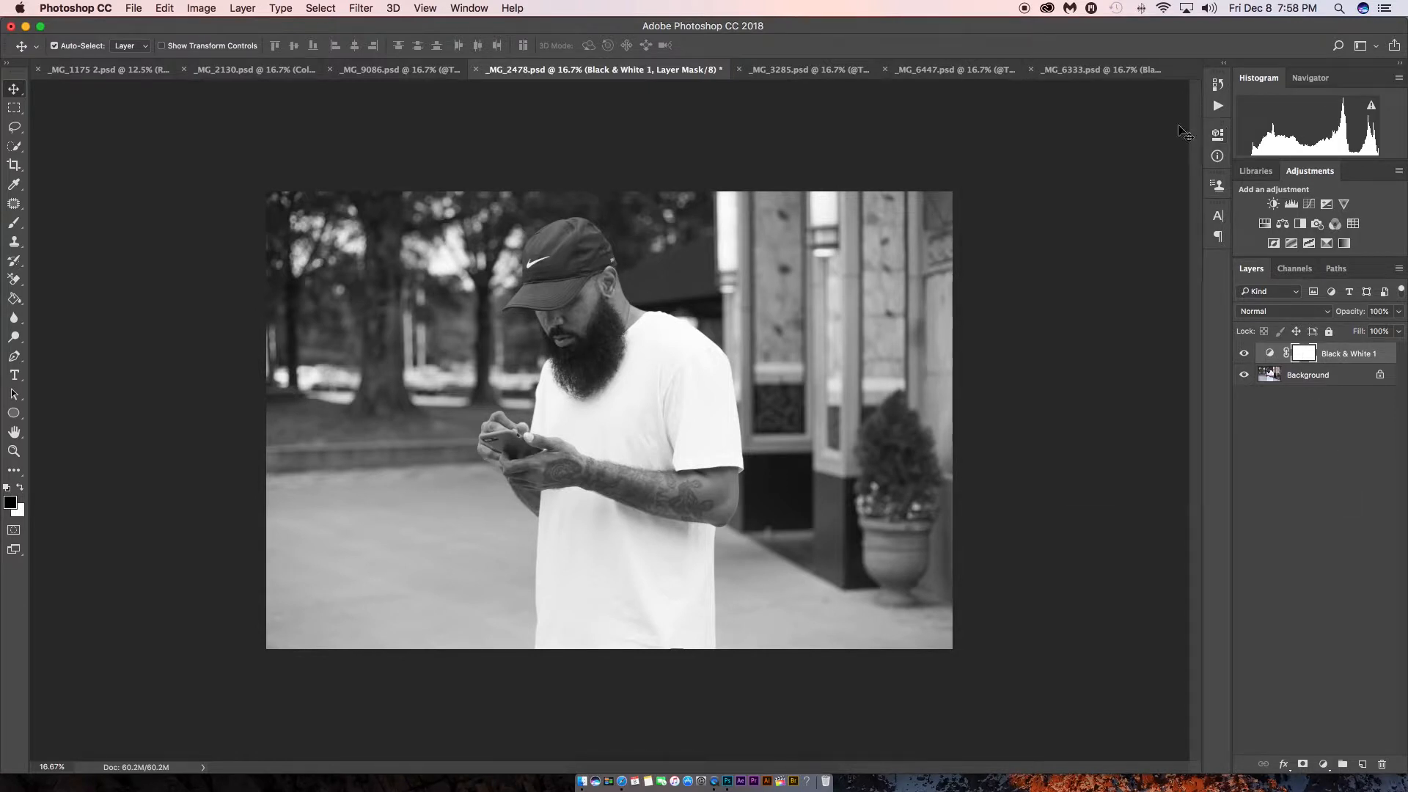
pyautogui.click(1244, 354)
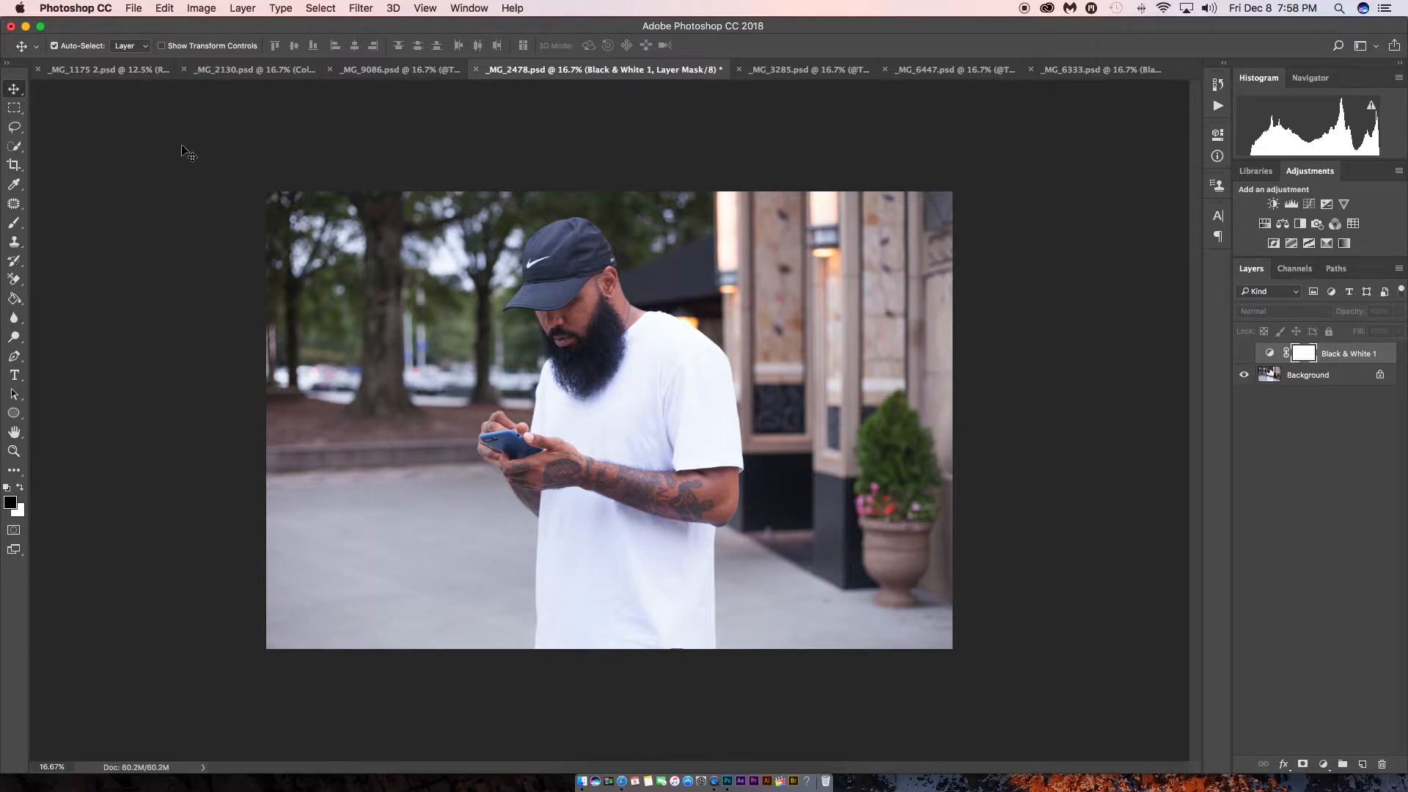
# Step: Activate the Quick Selection tool in new-selection mode for work on the man's cap
pyautogui.click(14, 147)
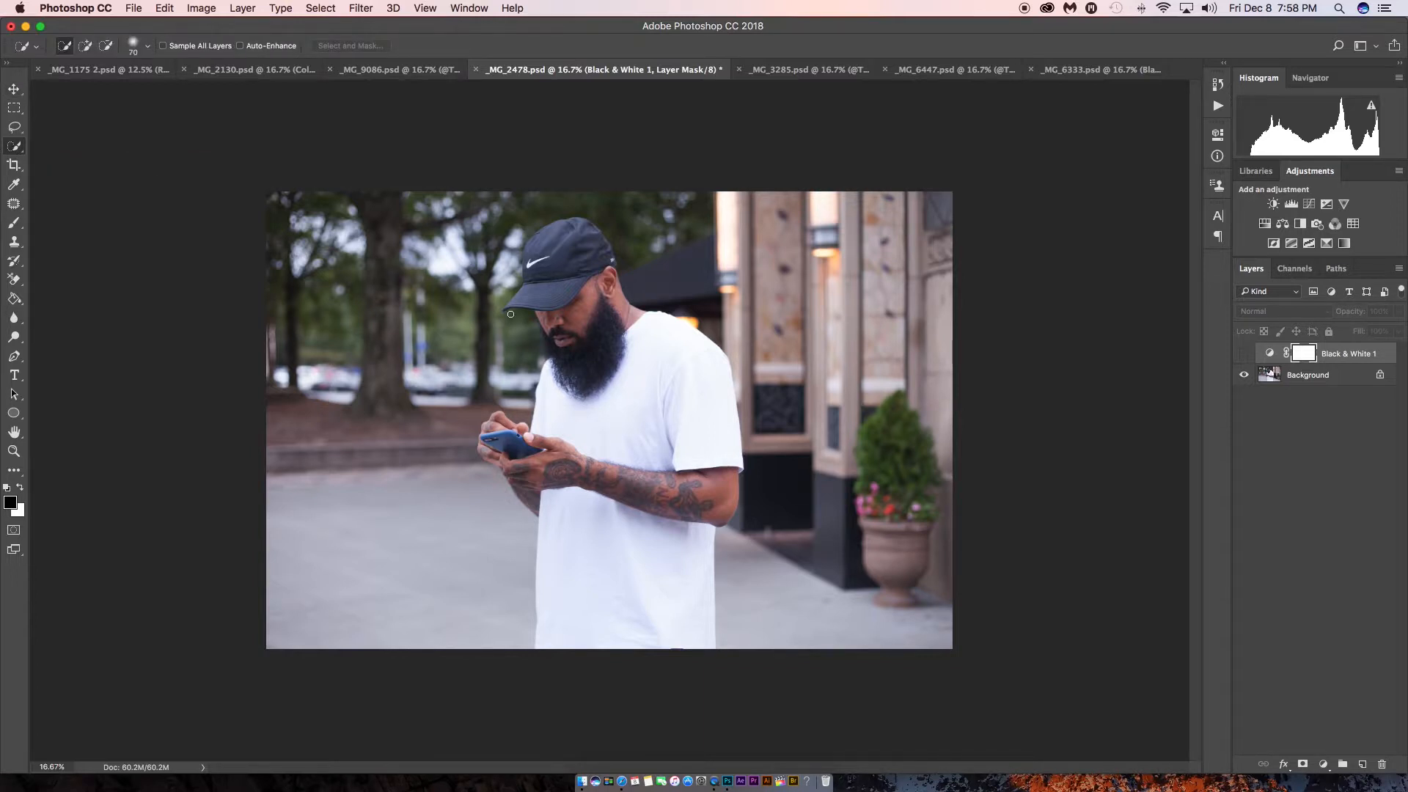
pyautogui.click(67, 47)
pyautogui.press('super+equal')
pyautogui.press('super+equal')
pyautogui.press('super+equal')
pyautogui.press('super+equal')
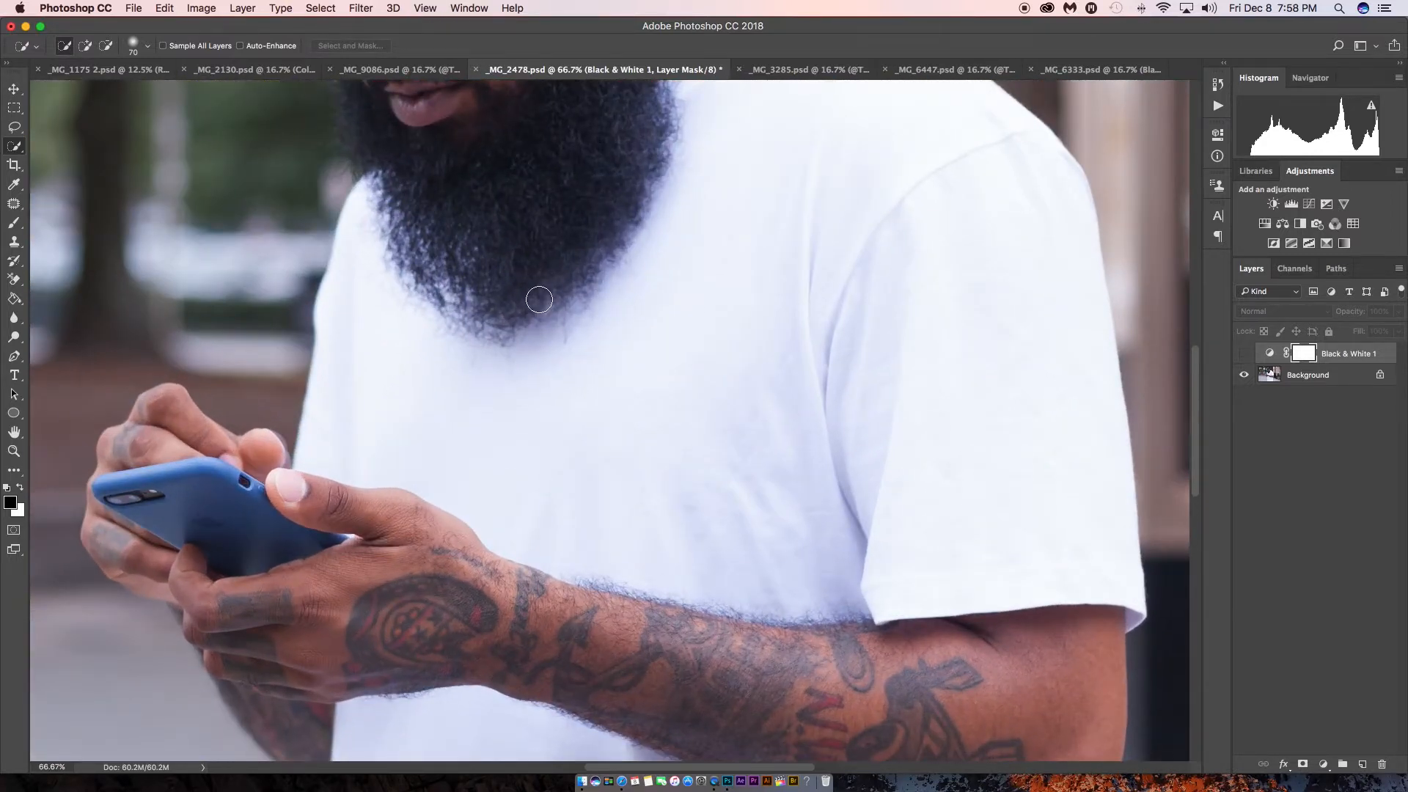
pyautogui.scroll(10, 539, 299)
pyautogui.hscroll(-2, 539, 299)
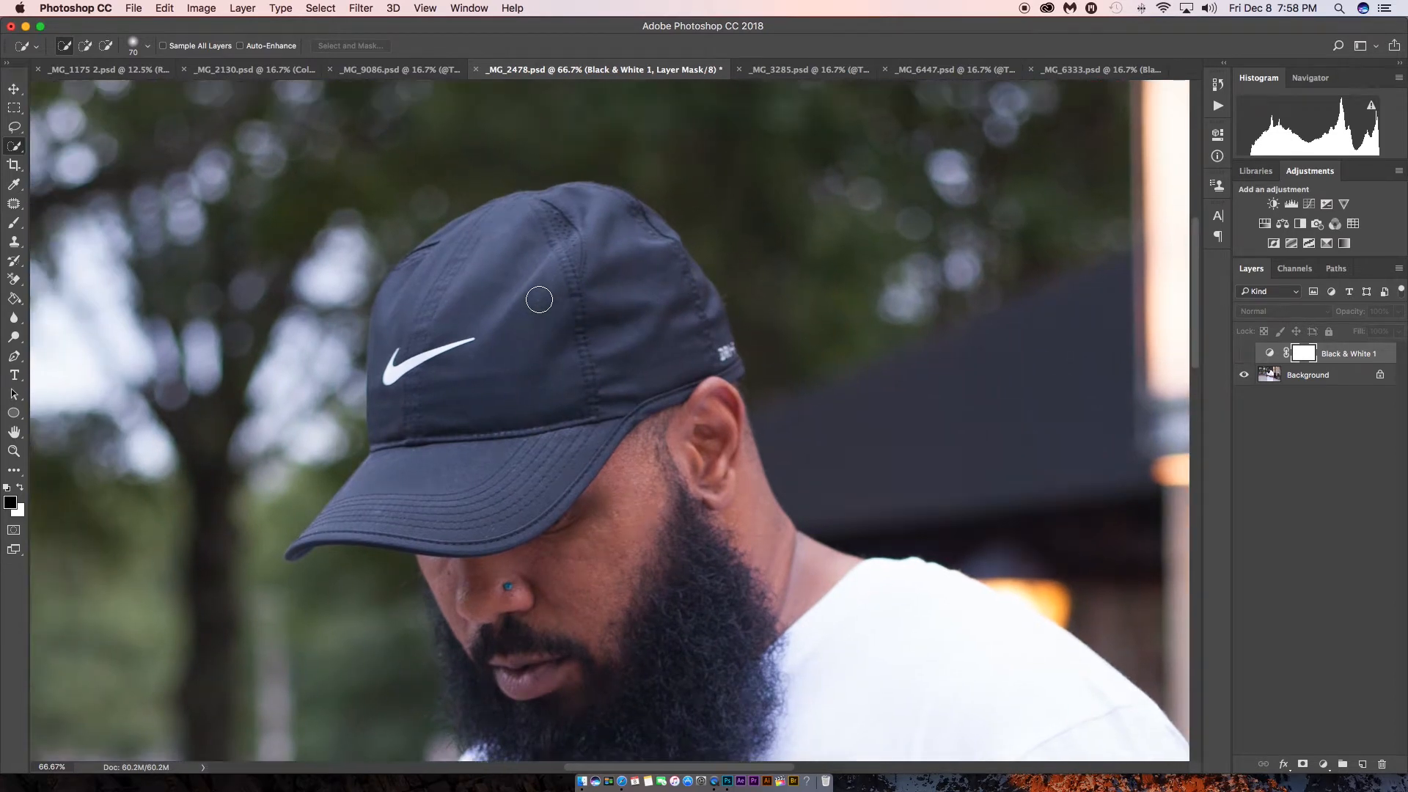
pyautogui.hscroll(-2, 539, 300)
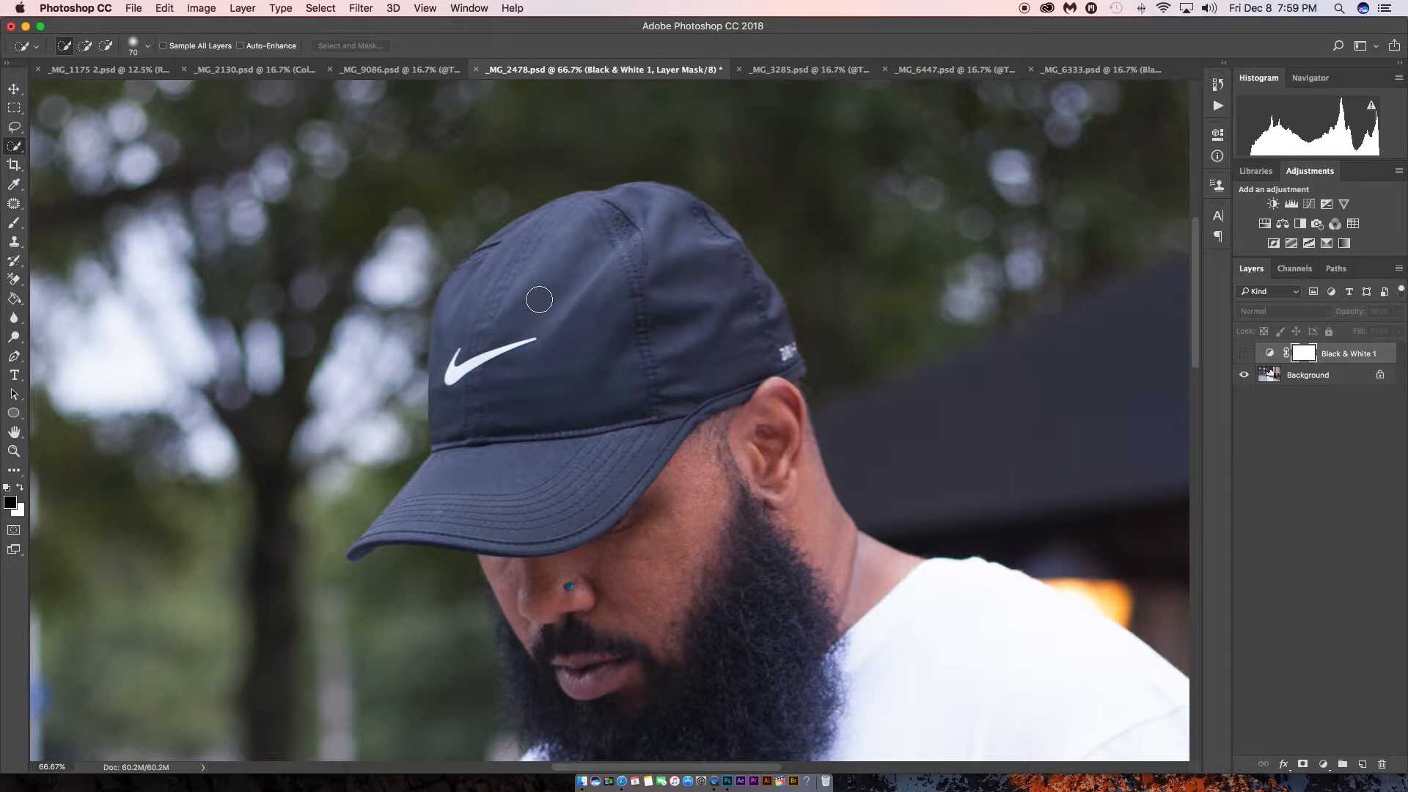
# Step: Set the Quick Selection brush size to 35 px to suit the cap
pyautogui.press(']')
pyautogui.press(']')
pyautogui.press(']')
pyautogui.press(']')
pyautogui.press(']')
pyautogui.press(']')
pyautogui.press(']')
pyautogui.press(']')
pyautogui.press(']')
pyautogui.press(']')
pyautogui.press(']')
pyautogui.press(']')
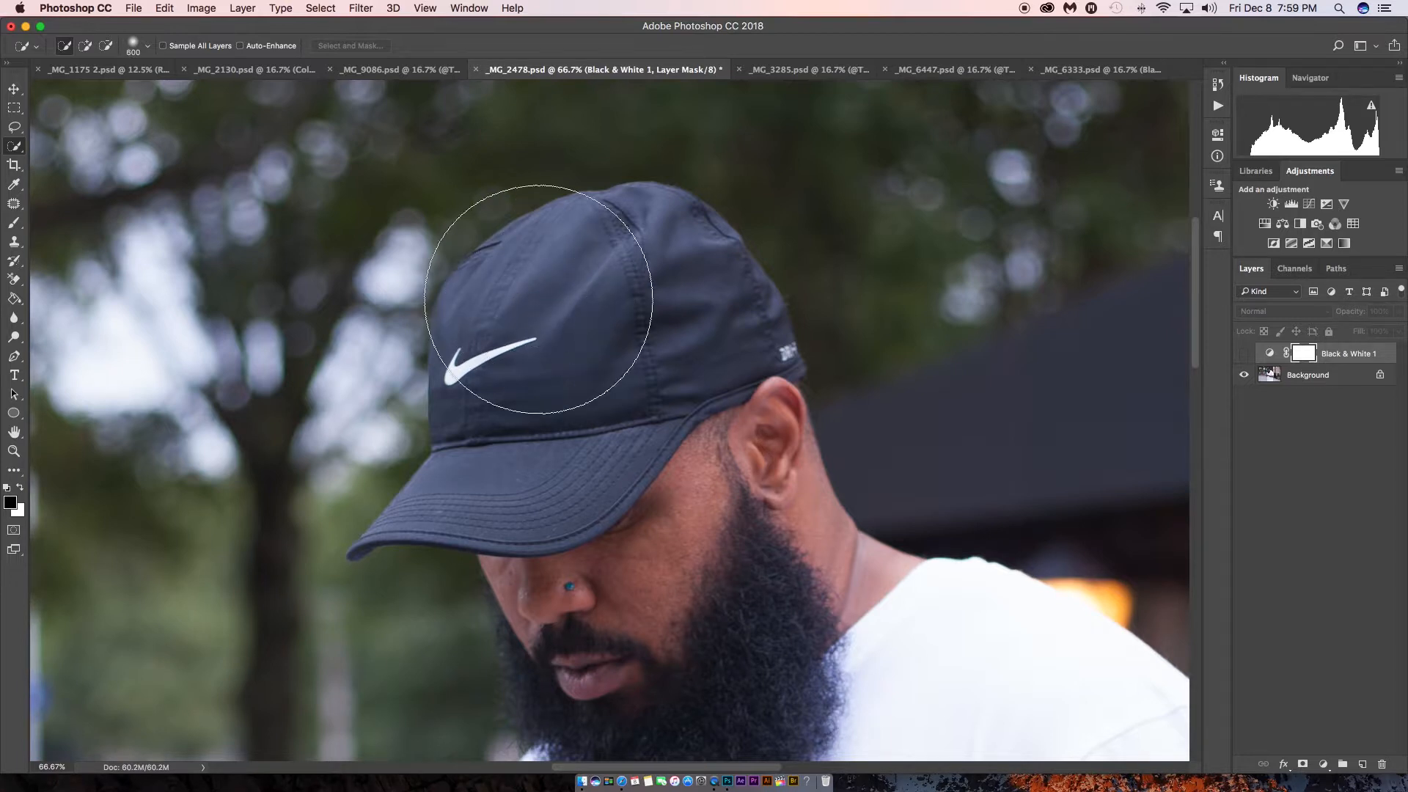
pyautogui.press('[')
pyautogui.press('[')
pyautogui.press('[')
pyautogui.press('[')
pyautogui.press('[')
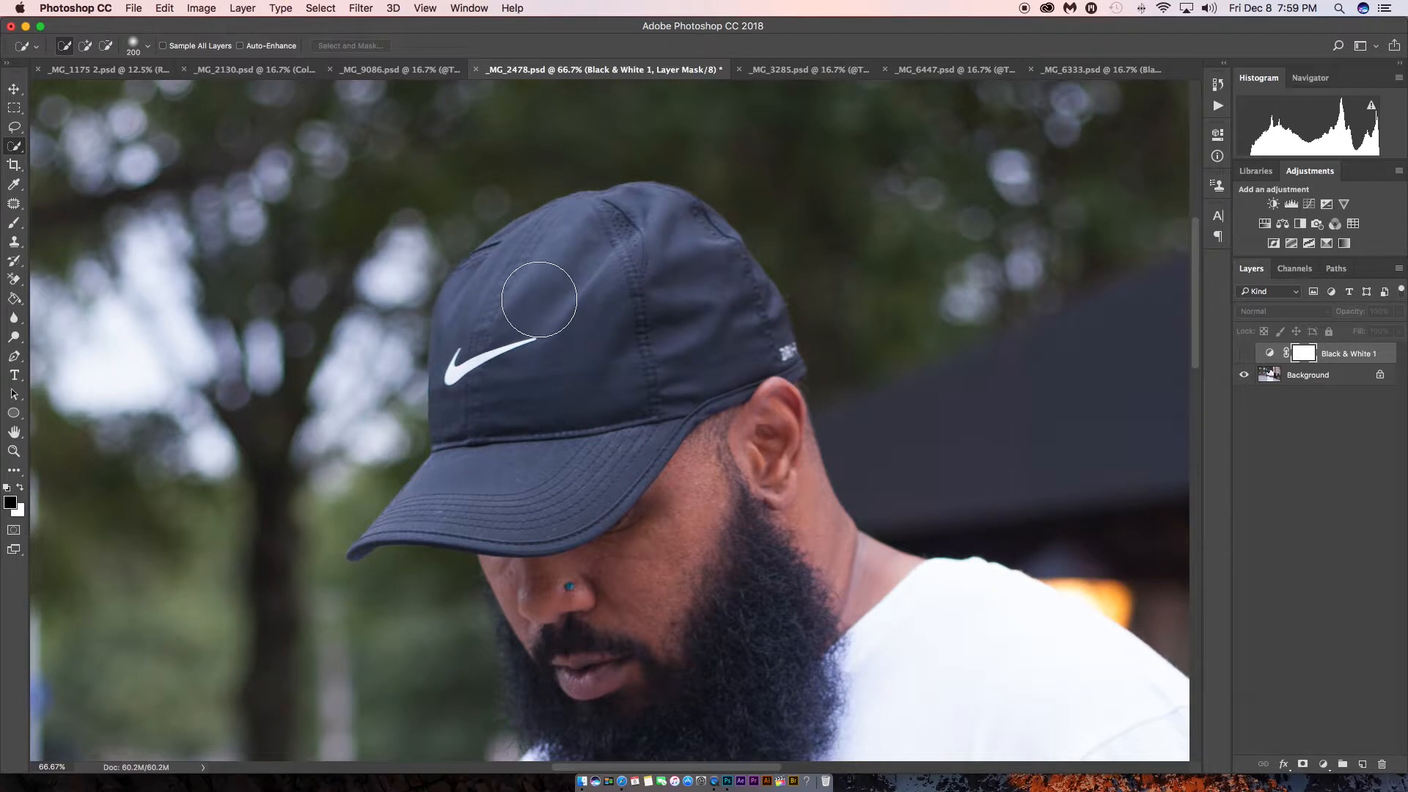
pyautogui.press('[')
pyautogui.press('[')
pyautogui.press('[')
pyautogui.press('[')
pyautogui.press('[')
pyautogui.press('[')
pyautogui.press('[')
pyautogui.press('[')
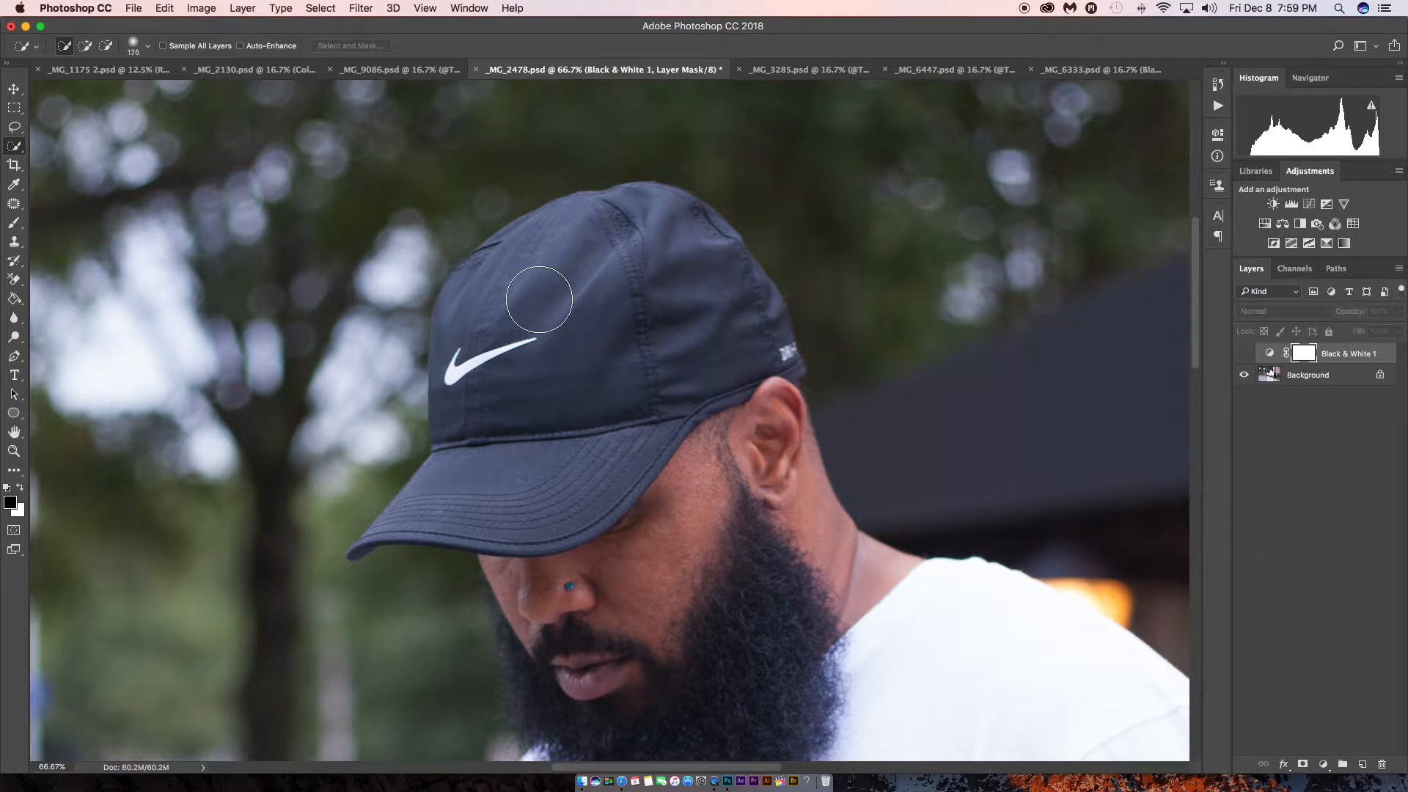
pyautogui.press('[')
pyautogui.press('[')
# Step: Try to select the cap with a Quick Selection stroke and discard the selection
pyautogui.moveTo(593, 207)
pyautogui.mouseDown()
pyautogui.moveTo(566, 232)
pyautogui.moveTo(563, 262)
pyautogui.moveTo(646, 205)
pyautogui.moveTo(686, 220)
pyautogui.moveTo(727, 290)
pyautogui.moveTo(639, 392)
pyautogui.moveTo(391, 506)
pyautogui.moveTo(370, 536)
pyautogui.moveTo(459, 546)
pyautogui.moveTo(557, 490)
pyautogui.mouseUp()
pyautogui.press('super+minus')
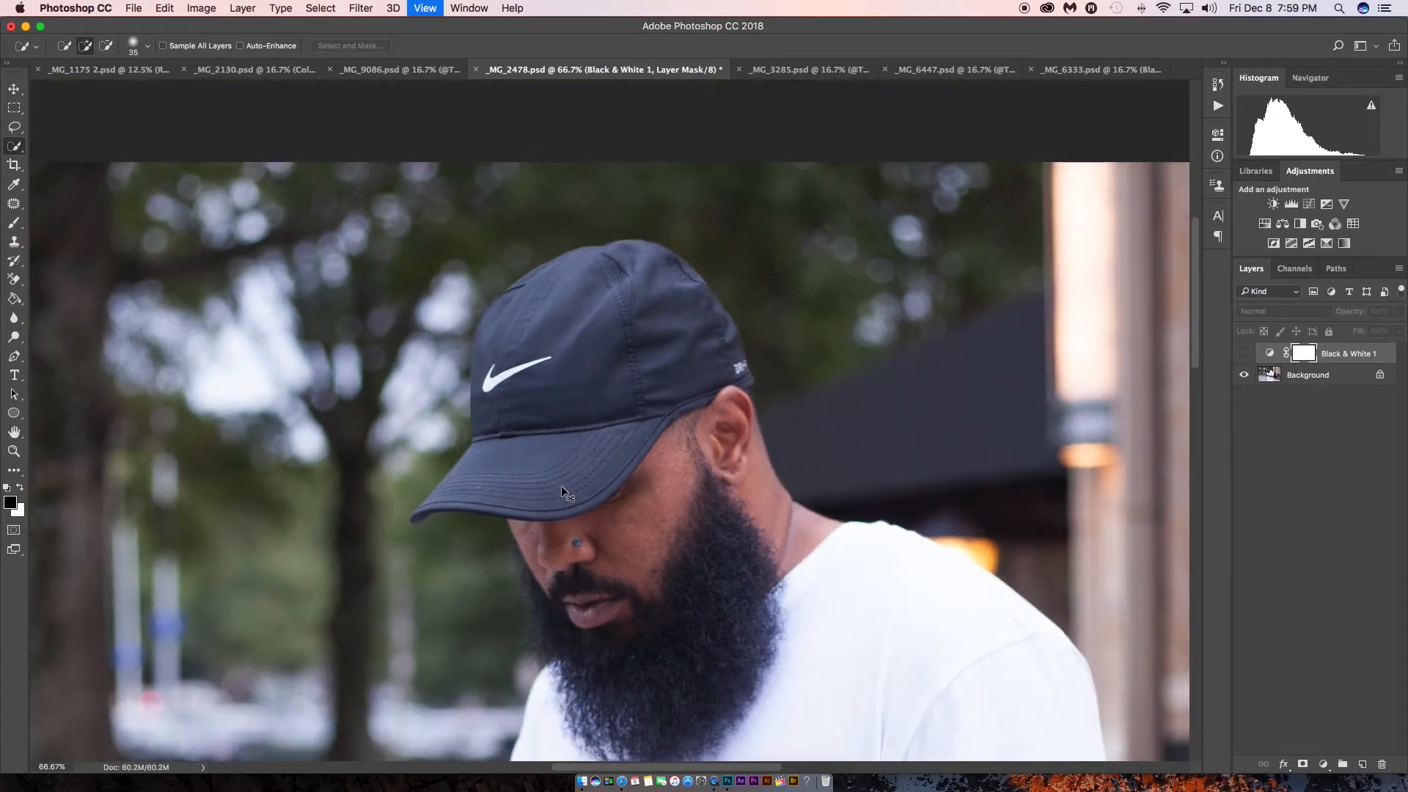
pyautogui.press('super+minus')
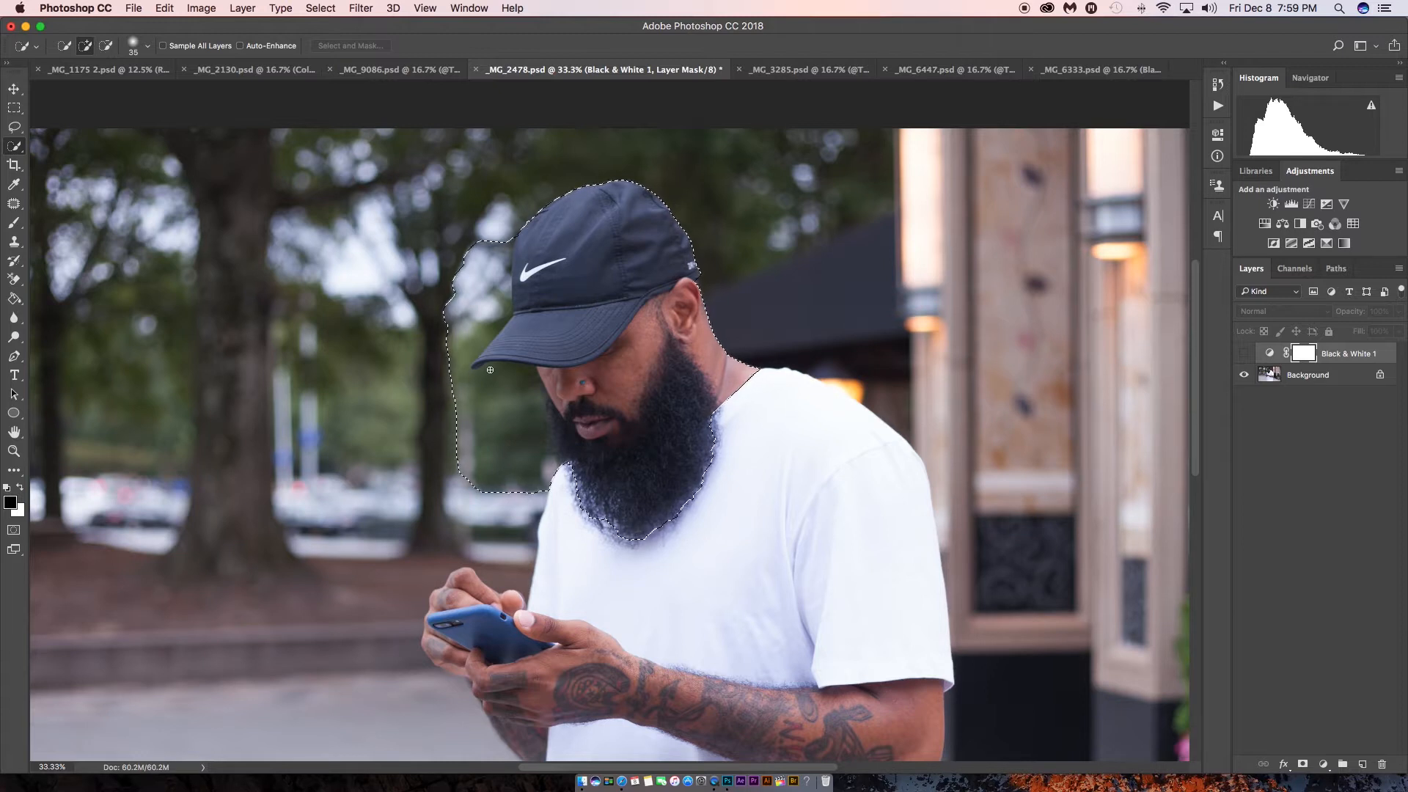
pyautogui.press('super+d')
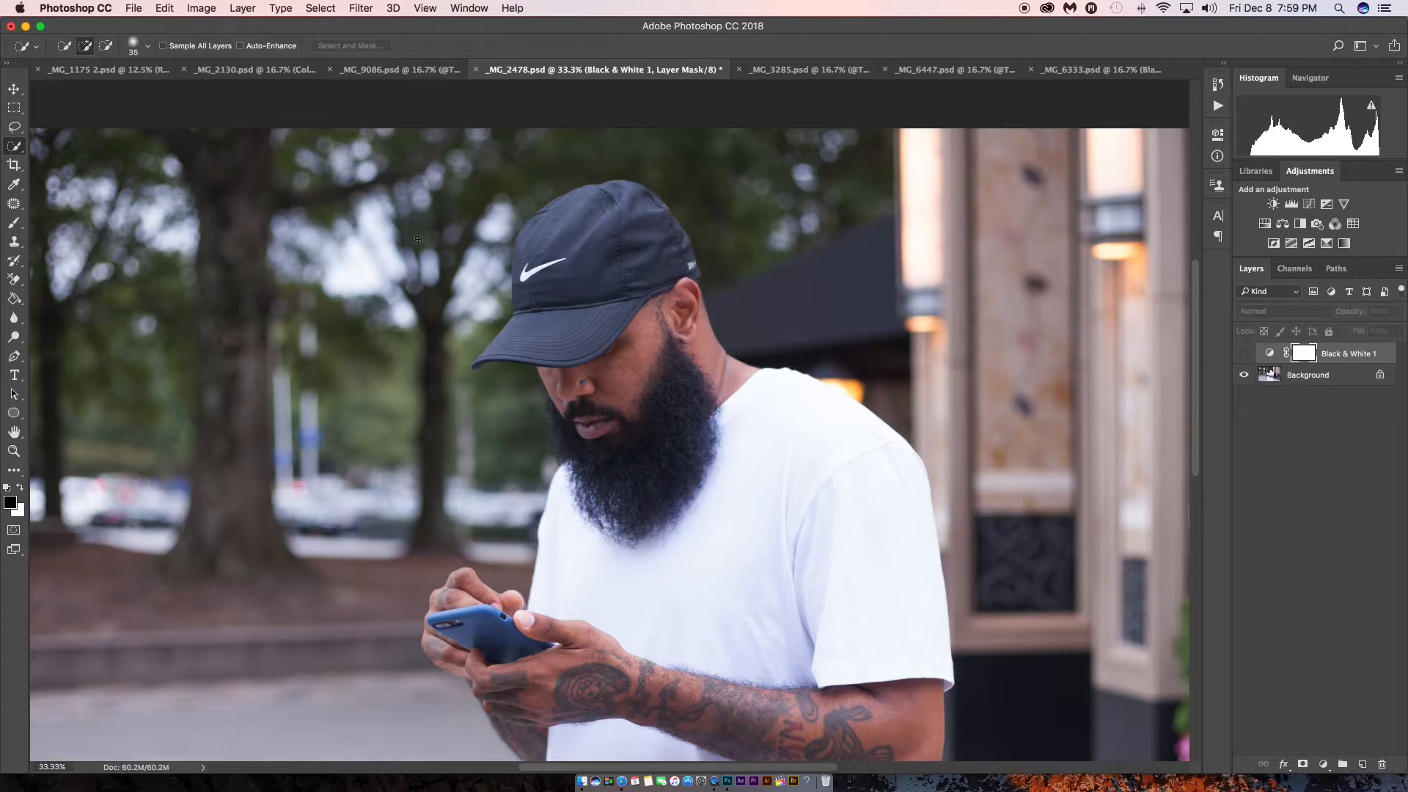
# Step: Outline the cap freehand with the Lasso tool and discard the selection
pyautogui.click(16, 129)
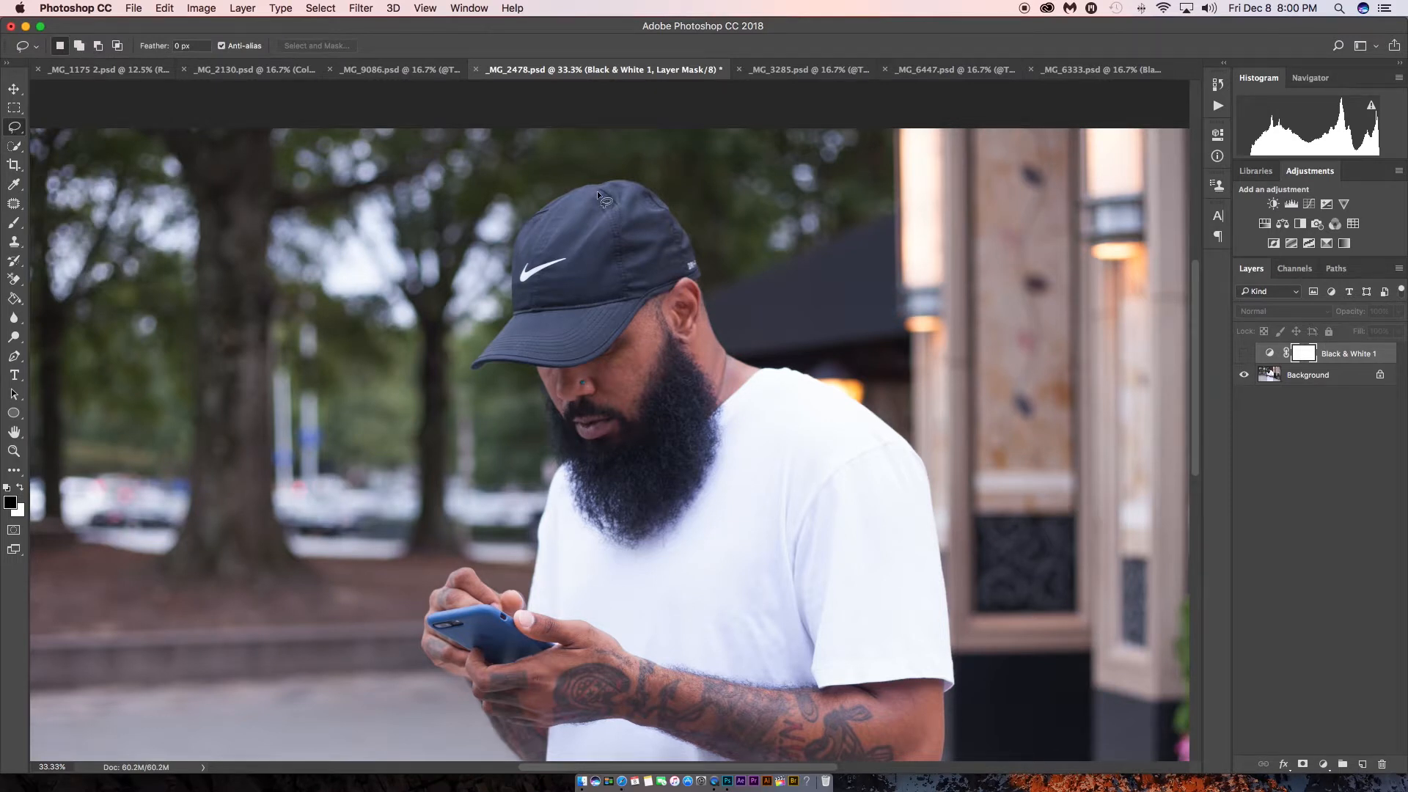
pyautogui.moveTo(573, 188)
pyautogui.mouseDown()
pyautogui.moveTo(519, 231)
pyautogui.moveTo(503, 322)
pyautogui.moveTo(472, 366)
pyautogui.moveTo(563, 372)
pyautogui.moveTo(614, 354)
pyautogui.moveTo(665, 291)
pyautogui.moveTo(700, 275)
pyautogui.moveTo(653, 185)
pyautogui.moveTo(591, 179)
pyautogui.moveTo(574, 195)
pyautogui.mouseUp()
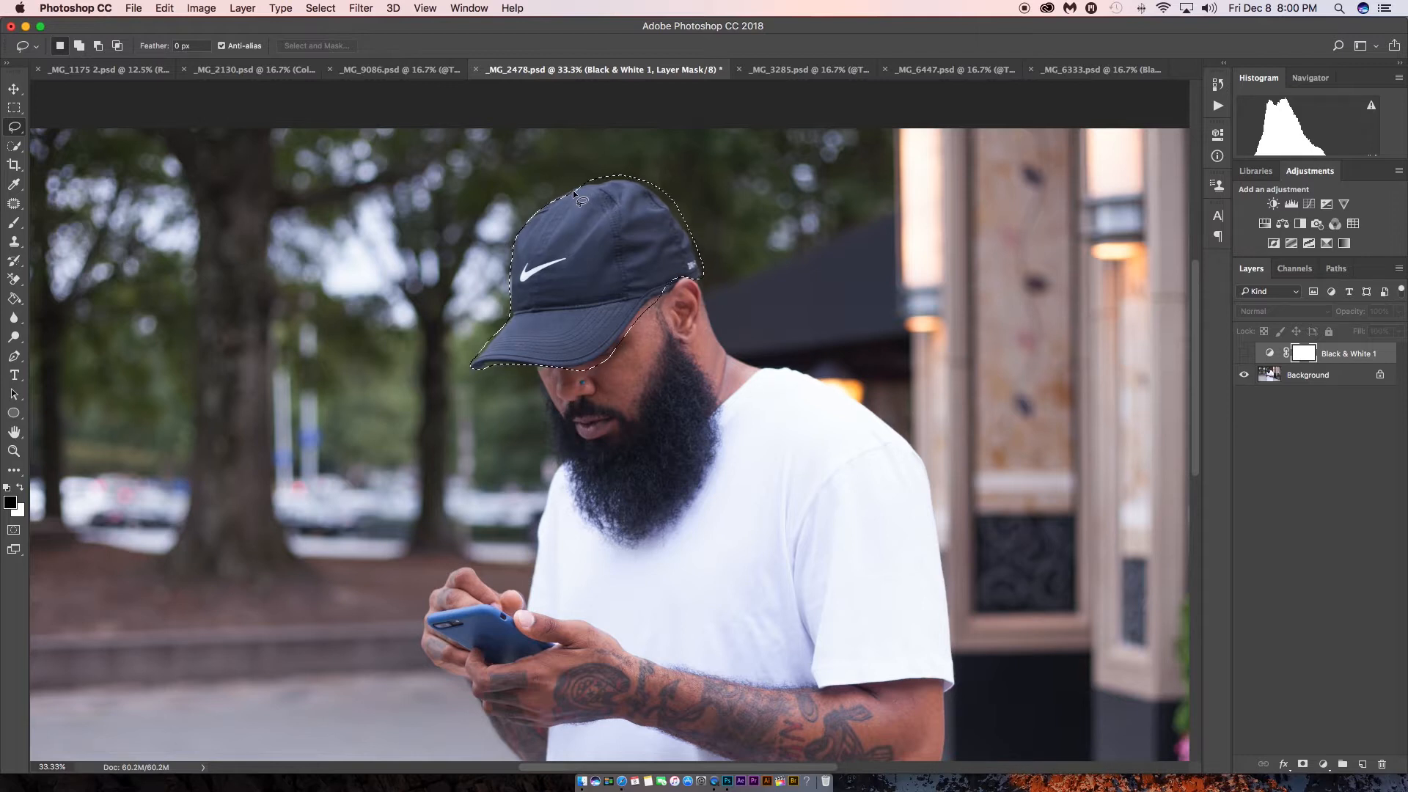
pyautogui.press('super+d')
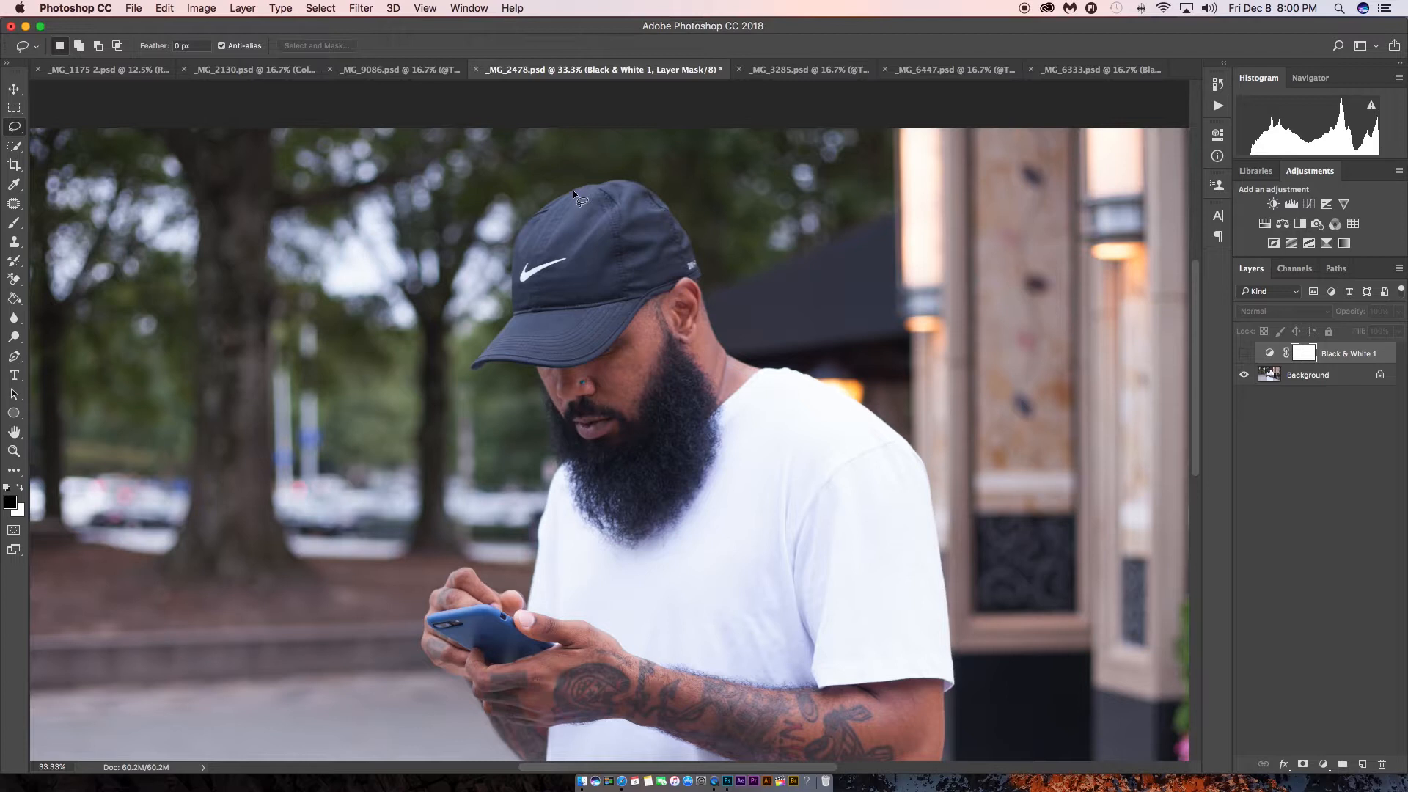
# Step: Select the man's cap with a Quick Selection stroke from the crown to the brim in new-selection mode
pyautogui.click(18, 149)
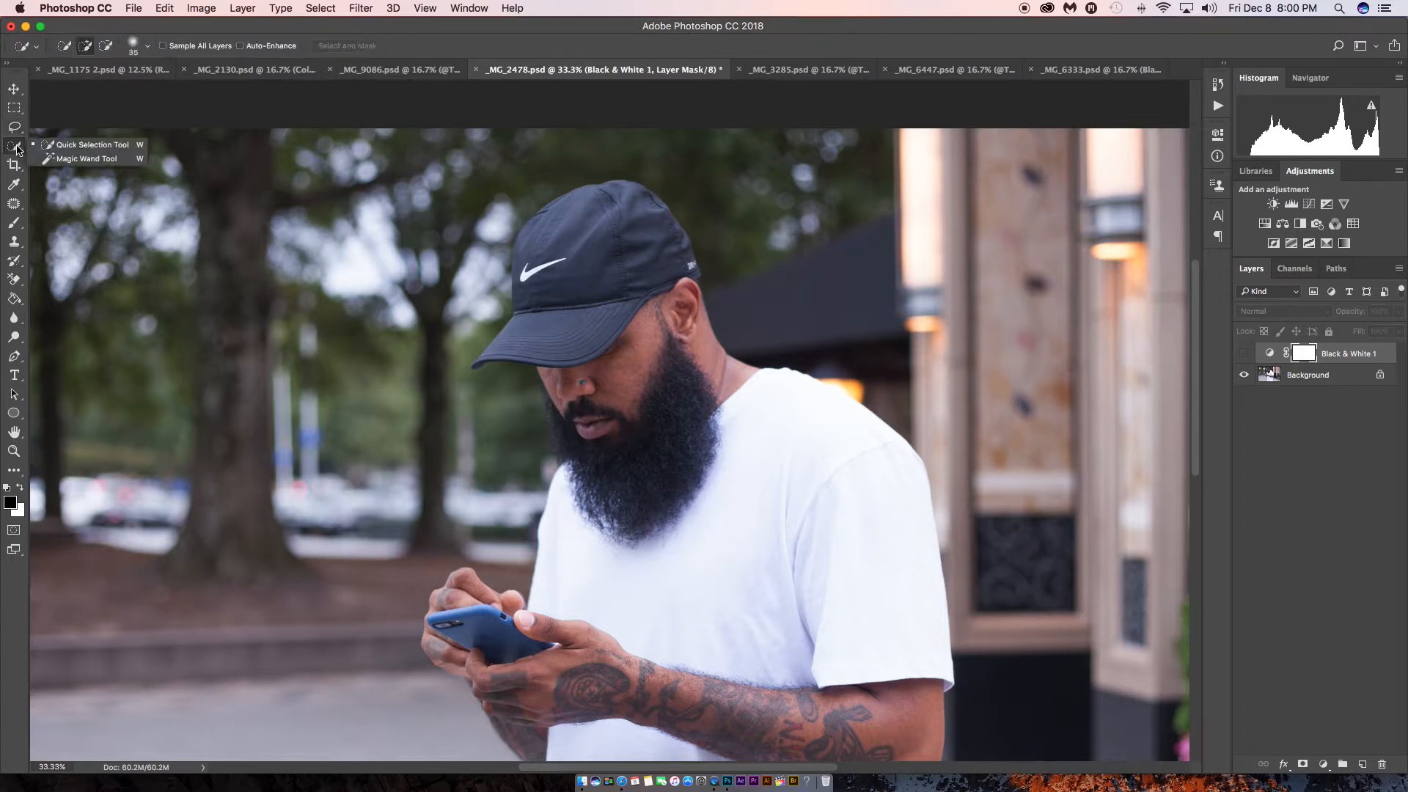
pyautogui.click(58, 149)
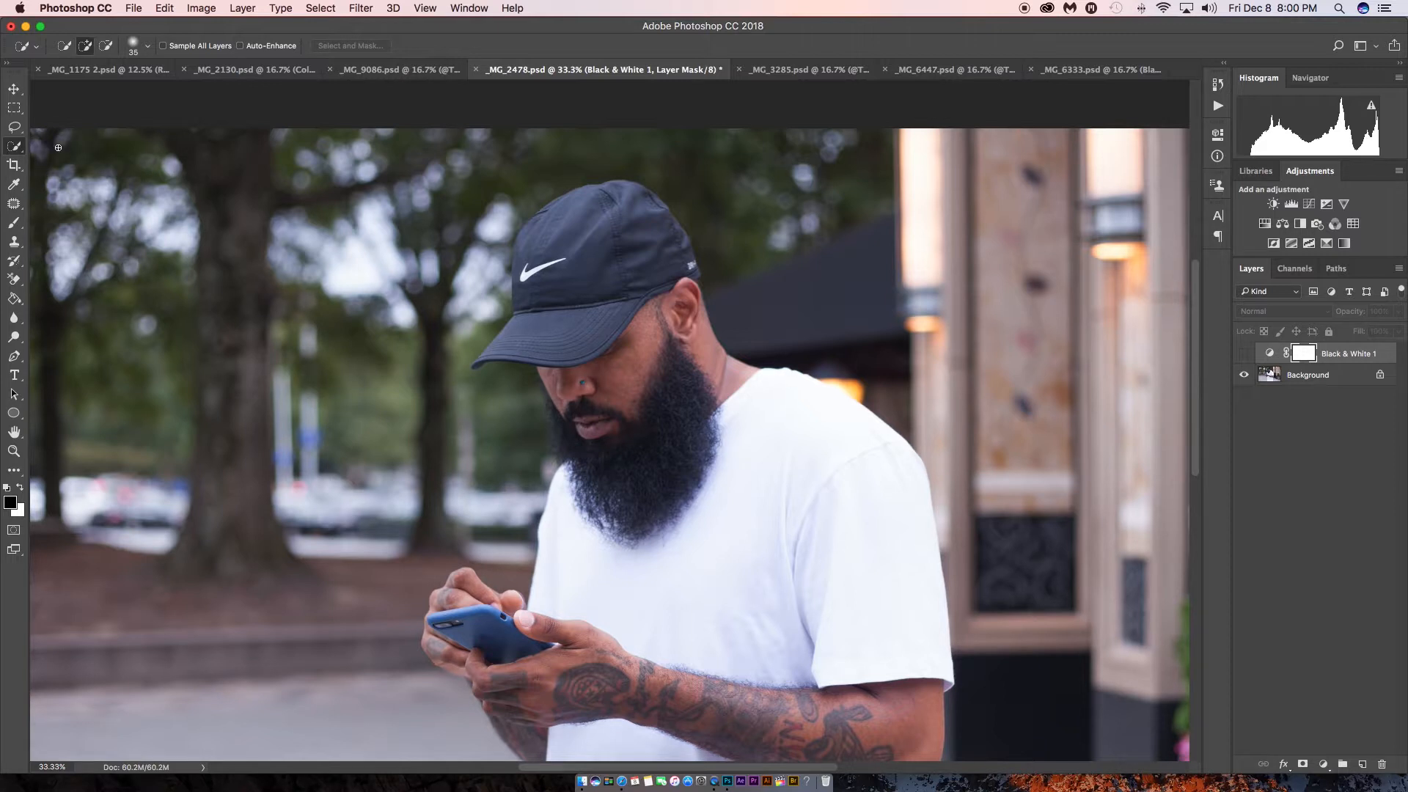
pyautogui.click(66, 50)
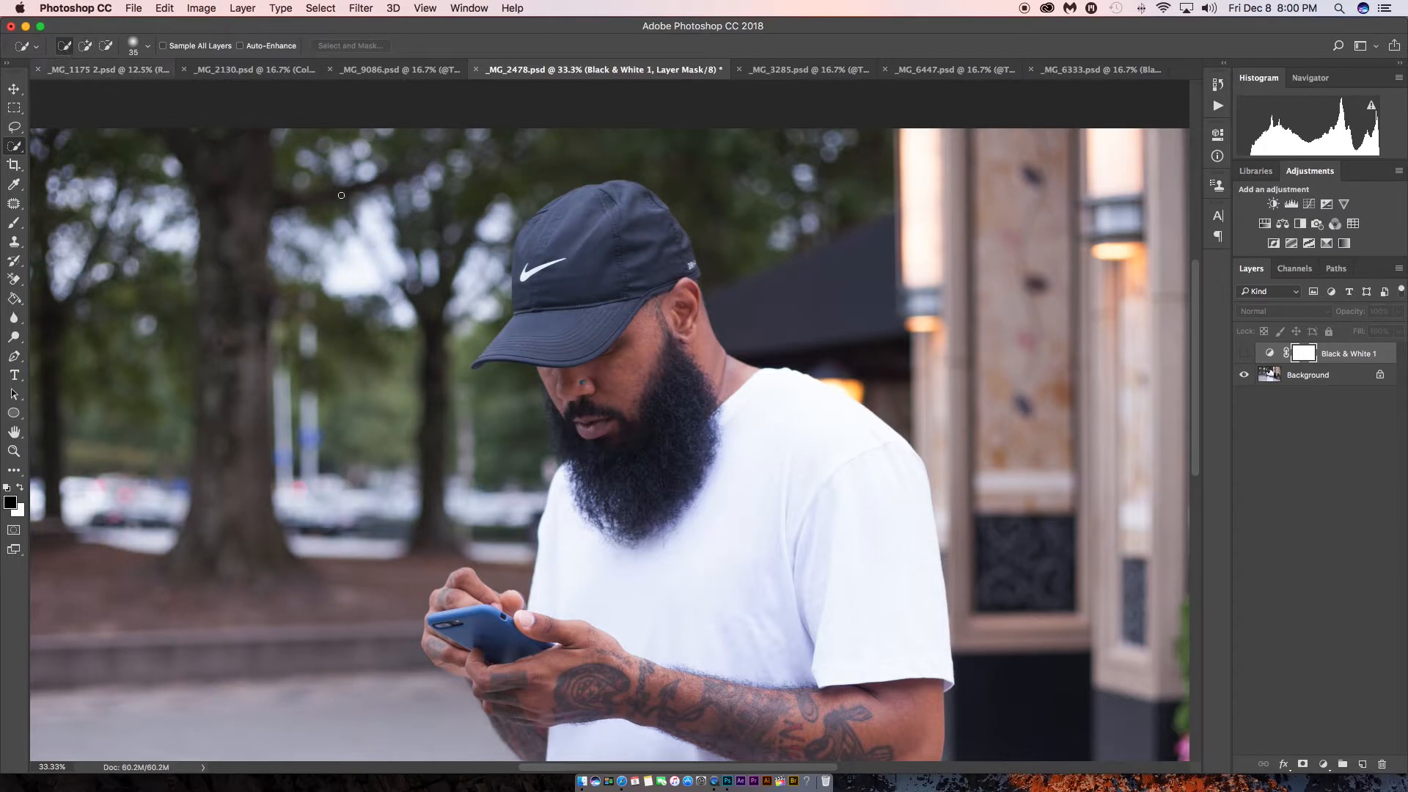
pyautogui.press('super+equal')
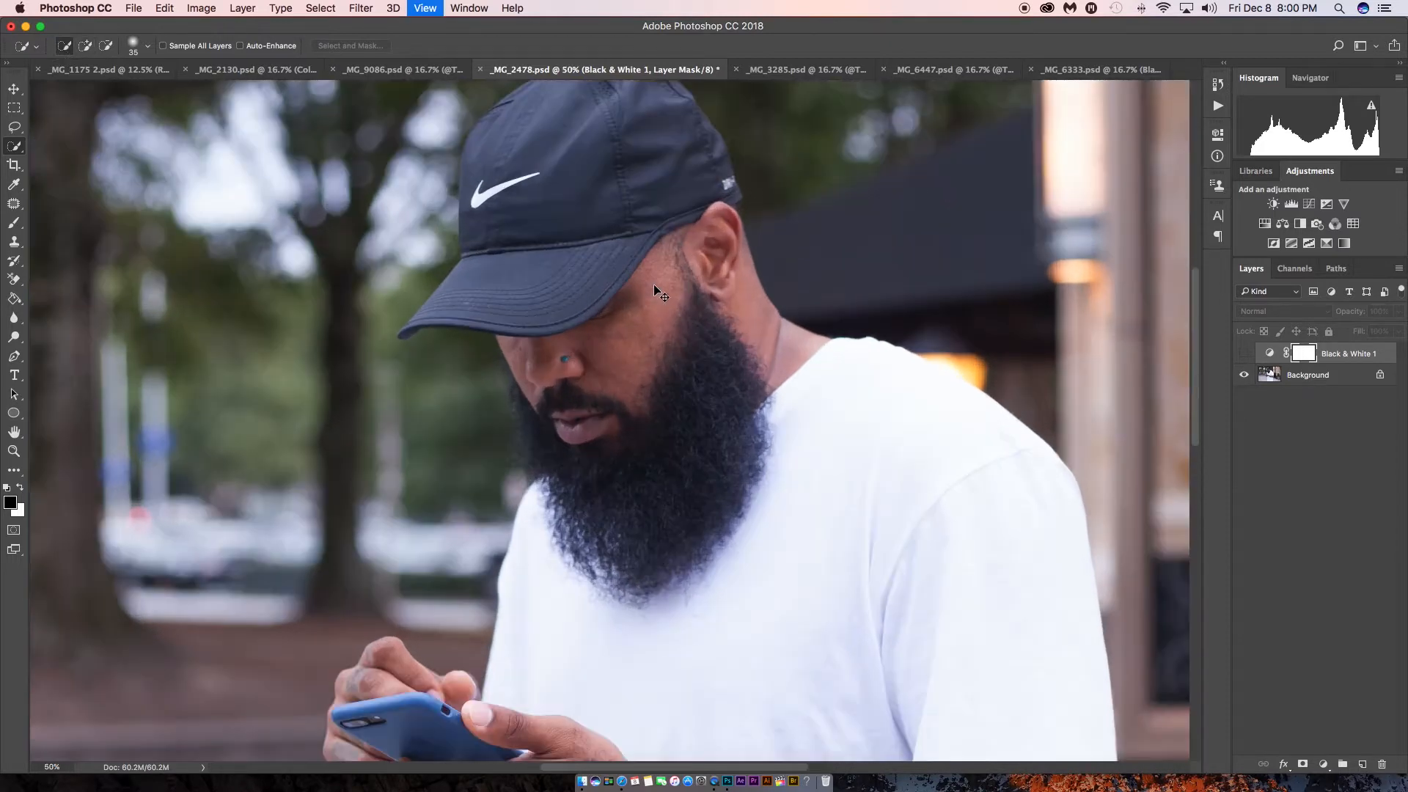
pyautogui.scroll(3, 654, 286)
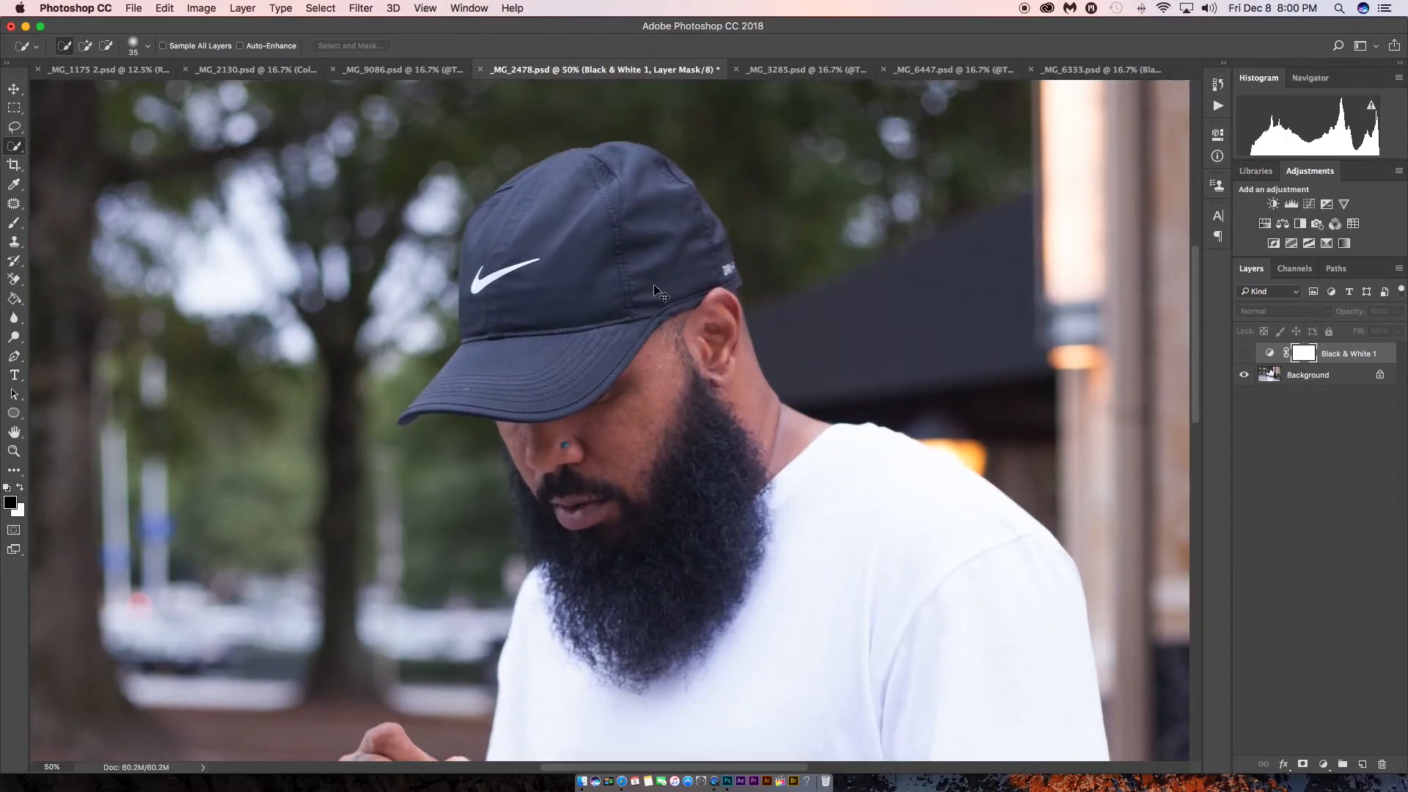
pyautogui.press('super+equal')
pyautogui.scroll(3, 654, 285)
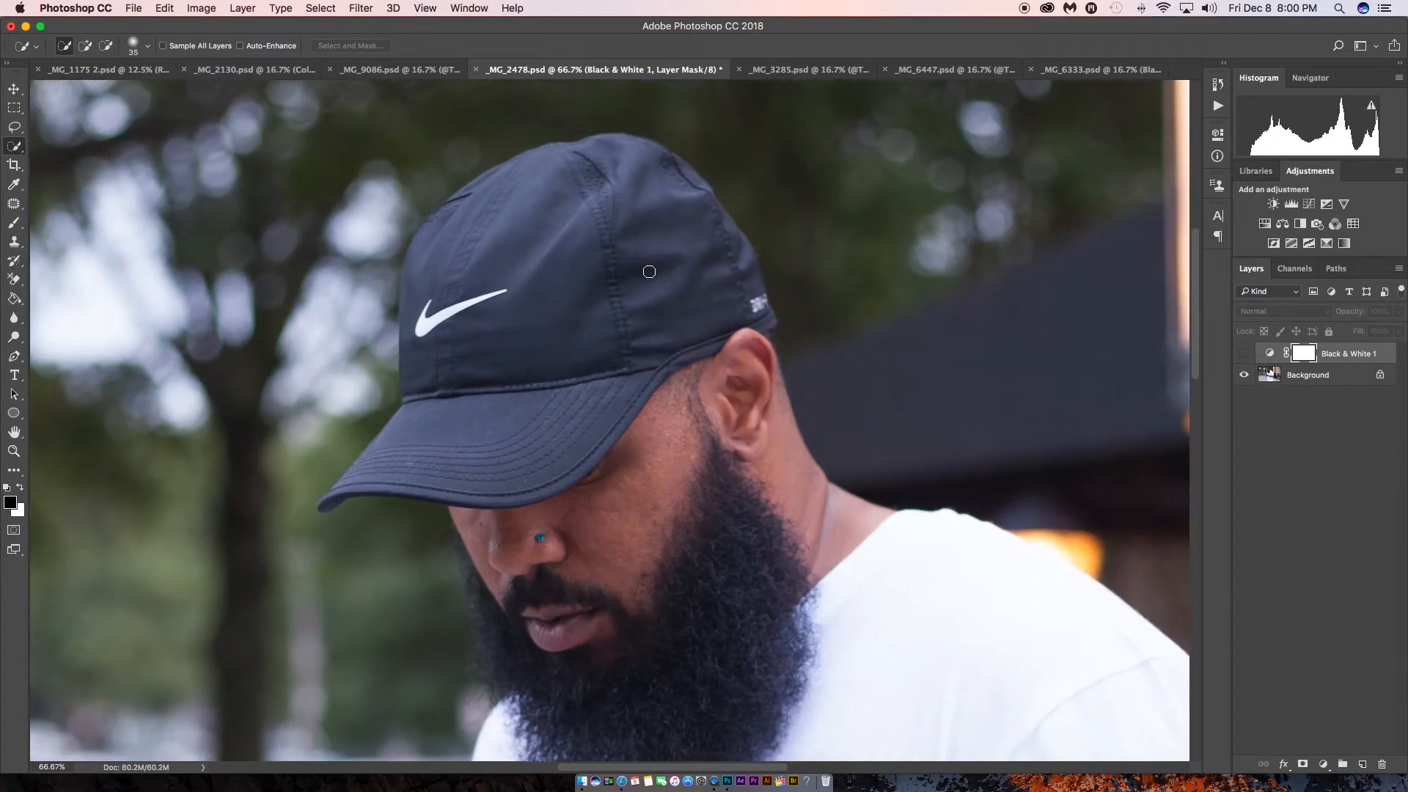
pyautogui.scroll(1, 548, 158)
pyautogui.moveTo(580, 183)
pyautogui.mouseDown()
pyautogui.moveTo(535, 196)
pyautogui.moveTo(513, 230)
pyautogui.moveTo(609, 221)
pyautogui.moveTo(523, 406)
pyautogui.mouseUp()
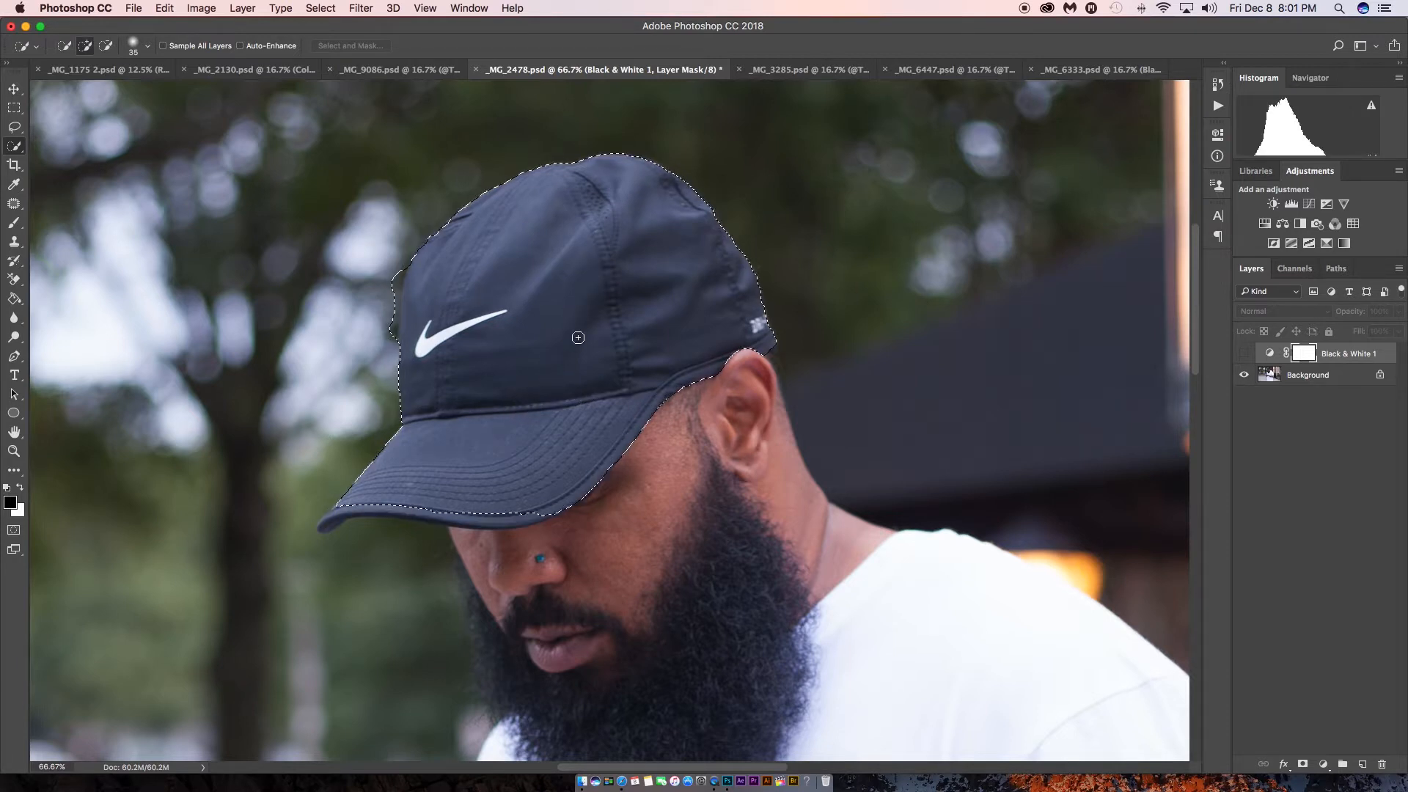
# Step: Extend the cap selection along the lower edge and front tip of the brim
pyautogui.scroll(-1, 586, 333)
pyautogui.moveTo(520, 490)
pyautogui.mouseDown()
pyautogui.moveTo(485, 492)
pyautogui.moveTo(534, 497)
pyautogui.mouseUp()
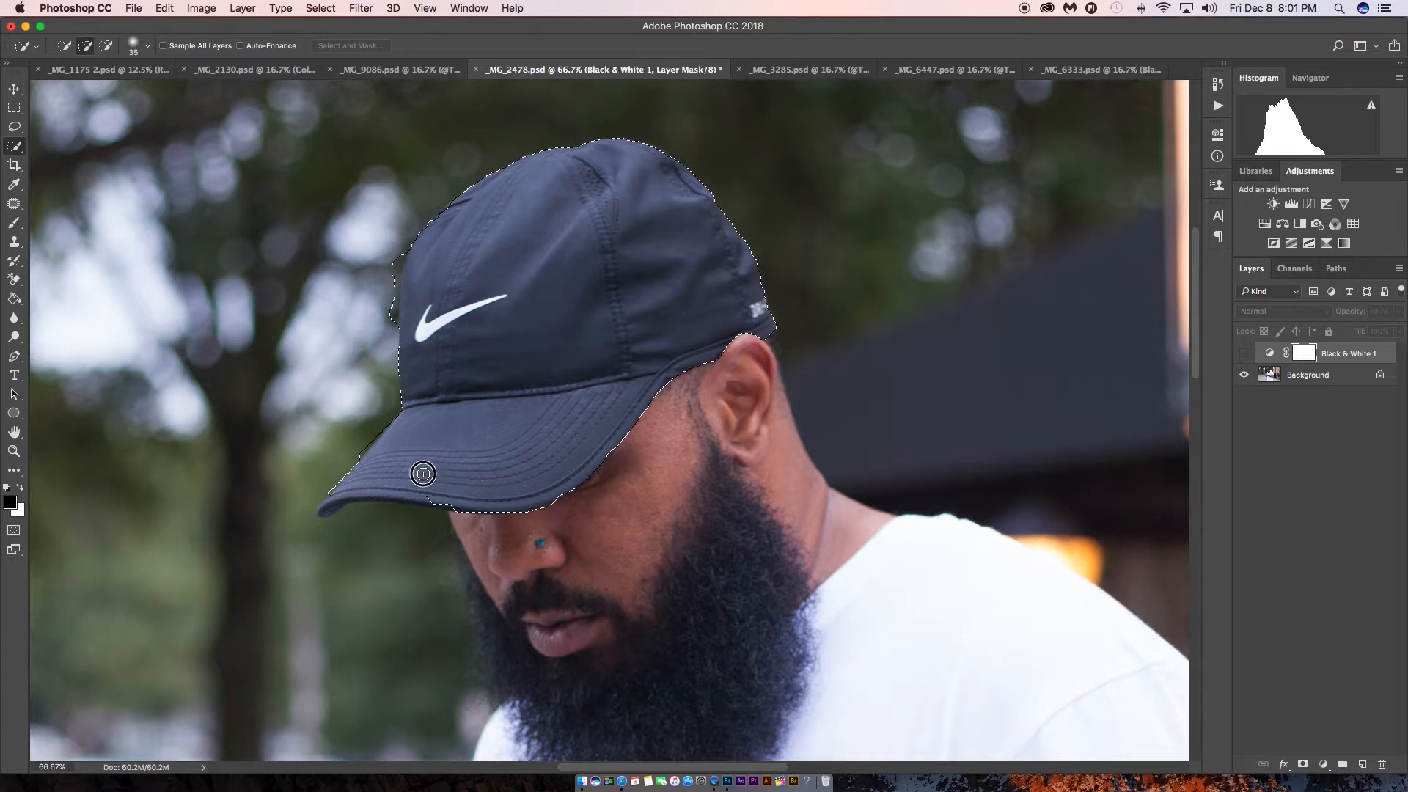
pyautogui.moveTo(348, 493)
pyautogui.mouseDown()
pyautogui.moveTo(334, 506)
pyautogui.moveTo(418, 488)
pyautogui.mouseUp()
pyautogui.scroll(-1, 433, 477)
pyautogui.hotkey('ctrl', '-')
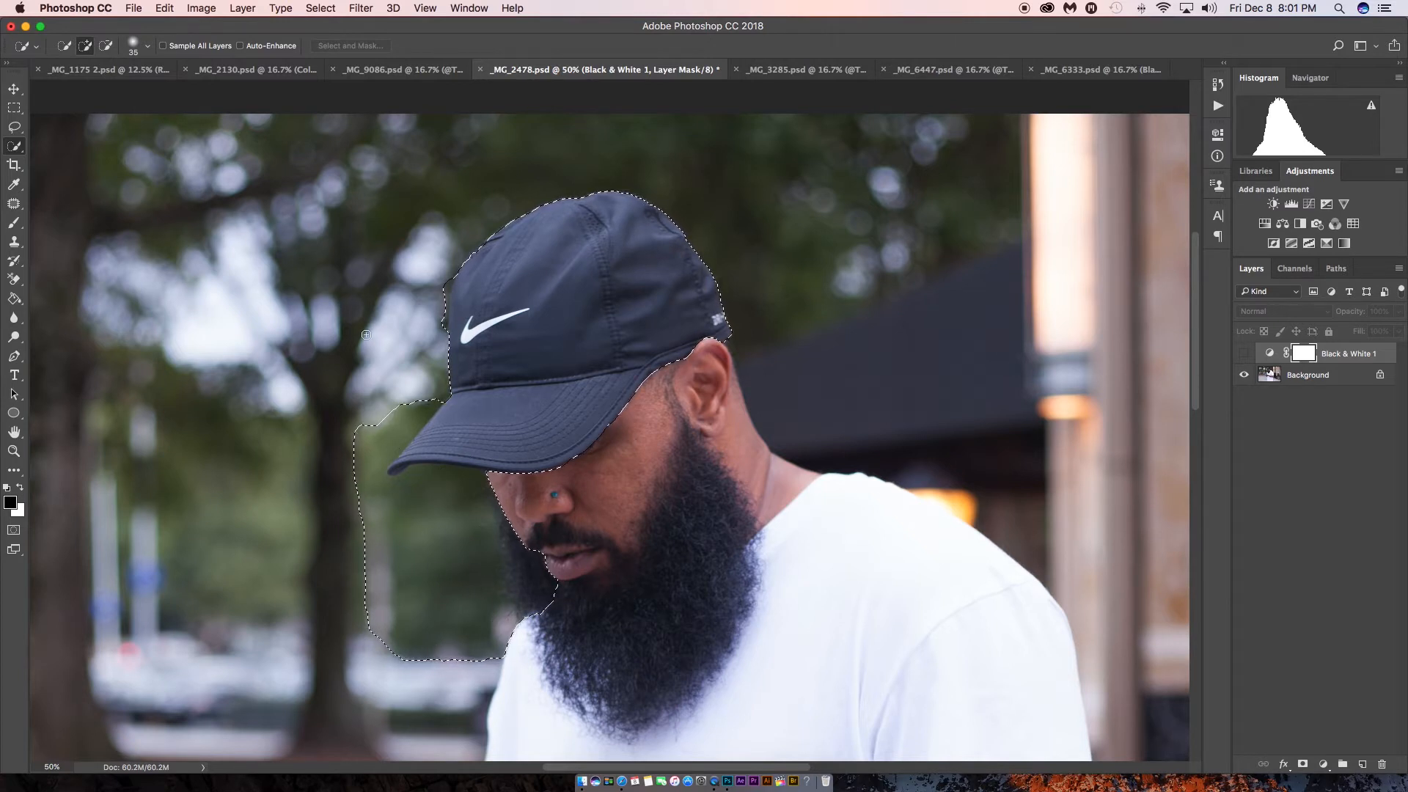
# Step: Subtract the background and face areas from the selection so that it follows only the cap
pyautogui.click(108, 50)
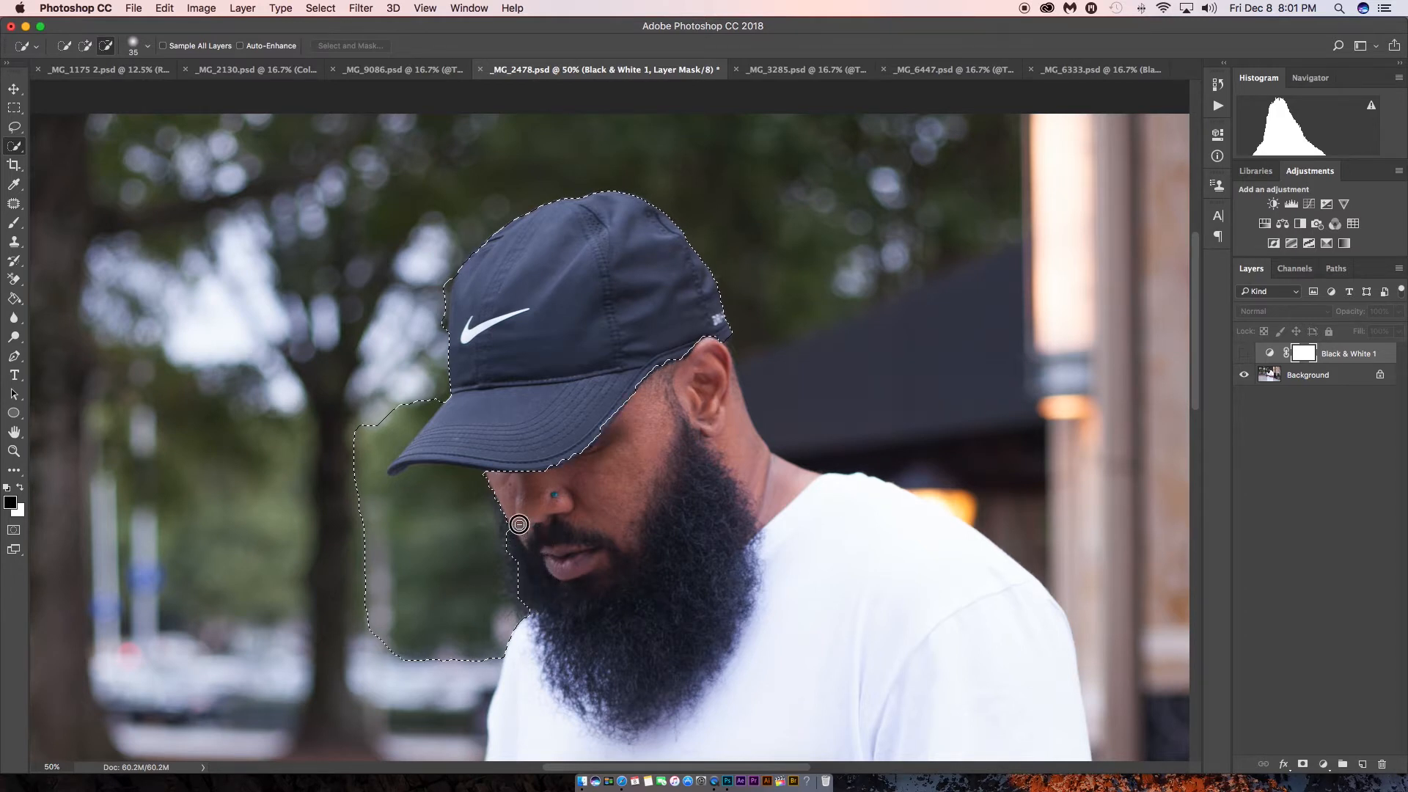
pyautogui.moveTo(512, 507)
pyautogui.mouseDown()
pyautogui.moveTo(527, 652)
pyautogui.moveTo(417, 648)
pyautogui.moveTo(363, 591)
pyautogui.moveTo(365, 554)
pyautogui.moveTo(507, 539)
pyautogui.moveTo(509, 495)
pyautogui.moveTo(444, 482)
pyautogui.moveTo(375, 510)
pyautogui.moveTo(355, 495)
pyautogui.moveTo(358, 447)
pyautogui.moveTo(380, 421)
pyautogui.moveTo(440, 396)
pyautogui.moveTo(449, 308)
pyautogui.moveTo(436, 394)
pyautogui.mouseUp()
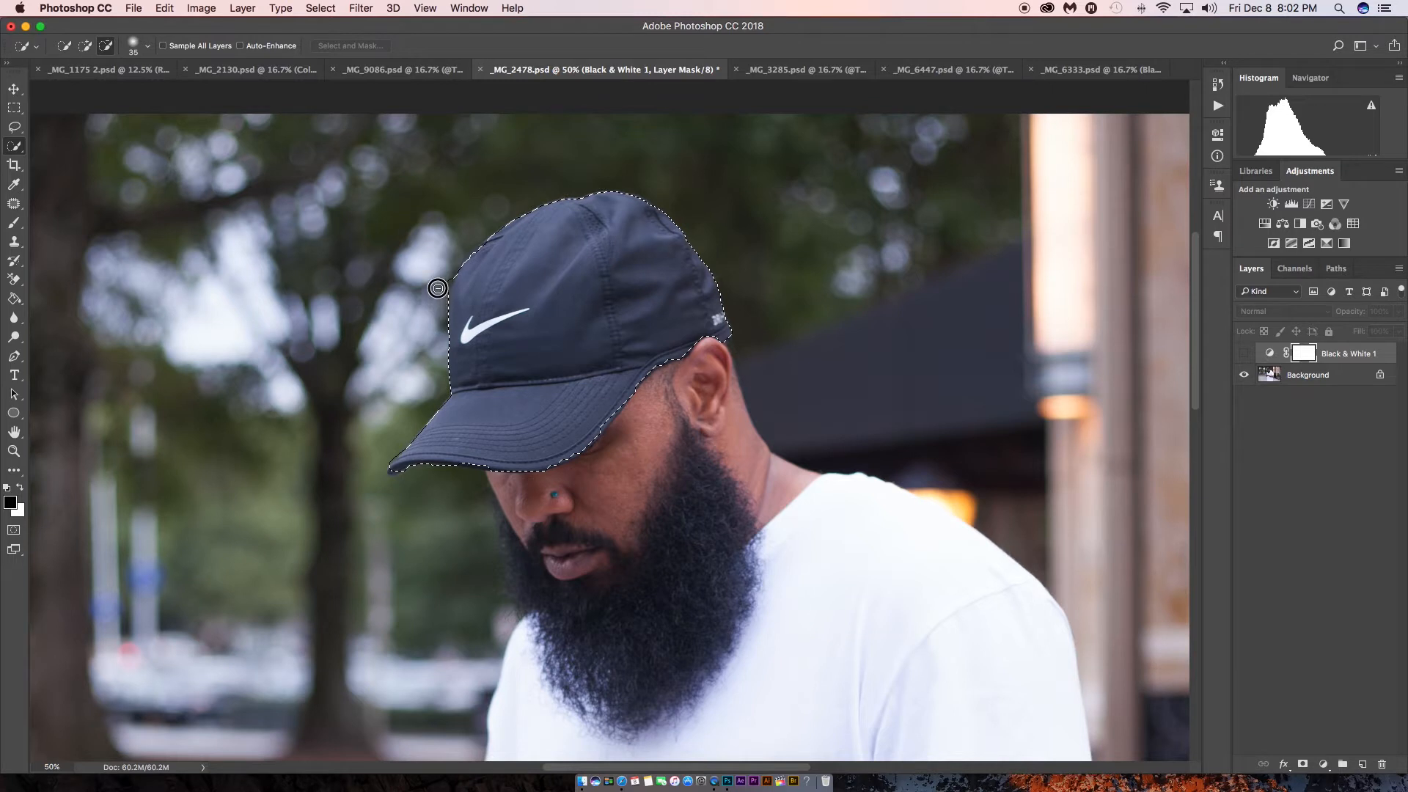
pyautogui.hscroll(-2, 221, 91)
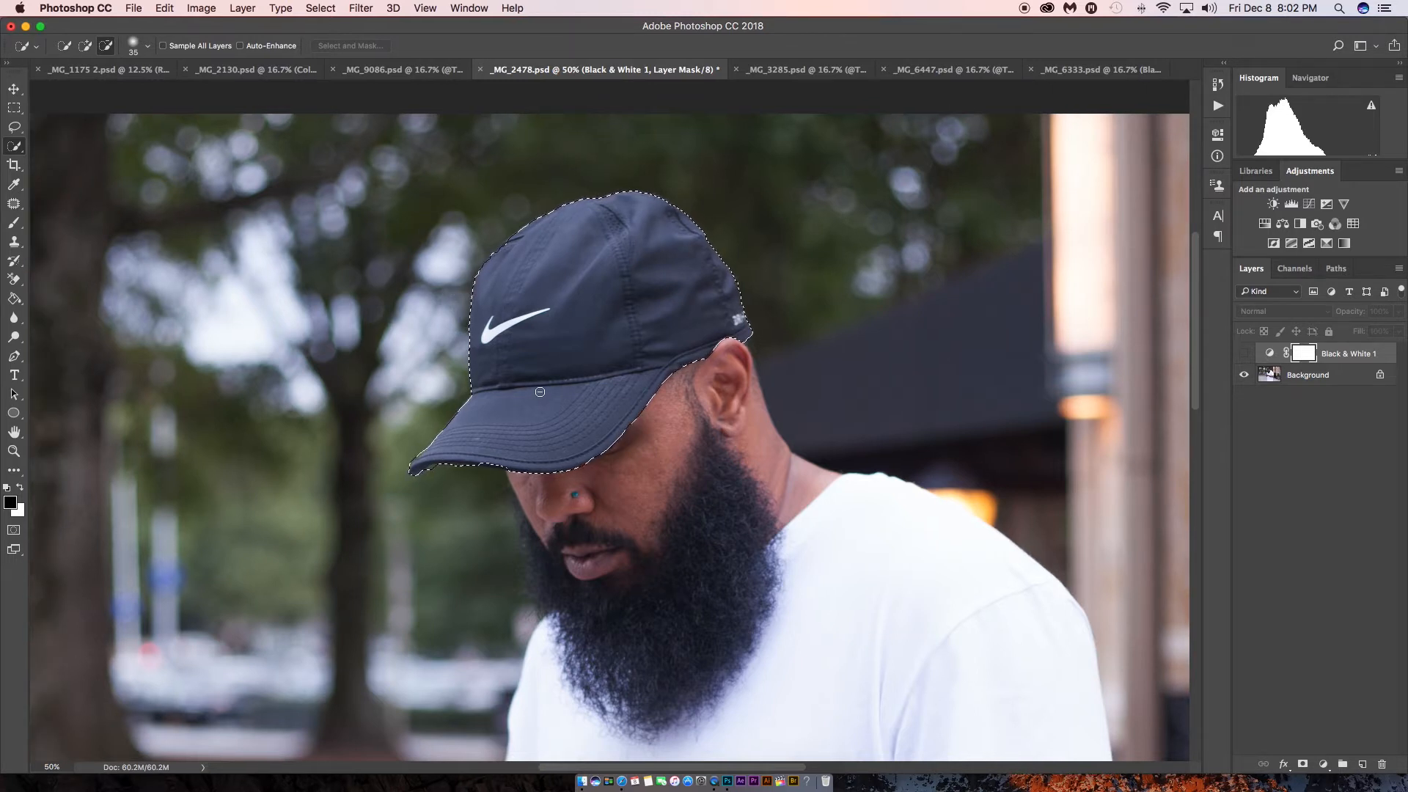
# Step: Refine the selection edge under the brim's front tip by subtracting the excess background
pyautogui.click(86, 48)
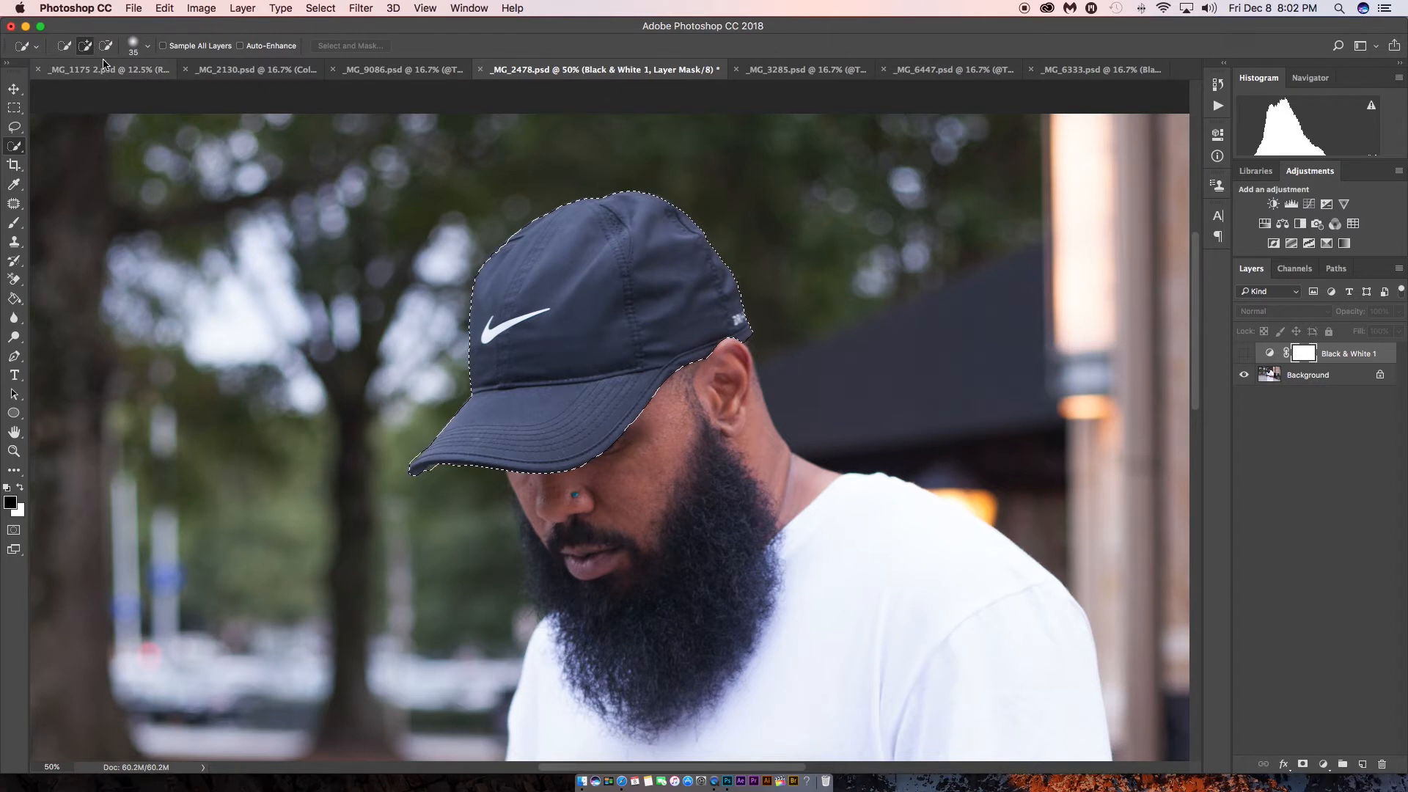
pyautogui.press('alt')
pyautogui.scroll(-2, 523, 624)
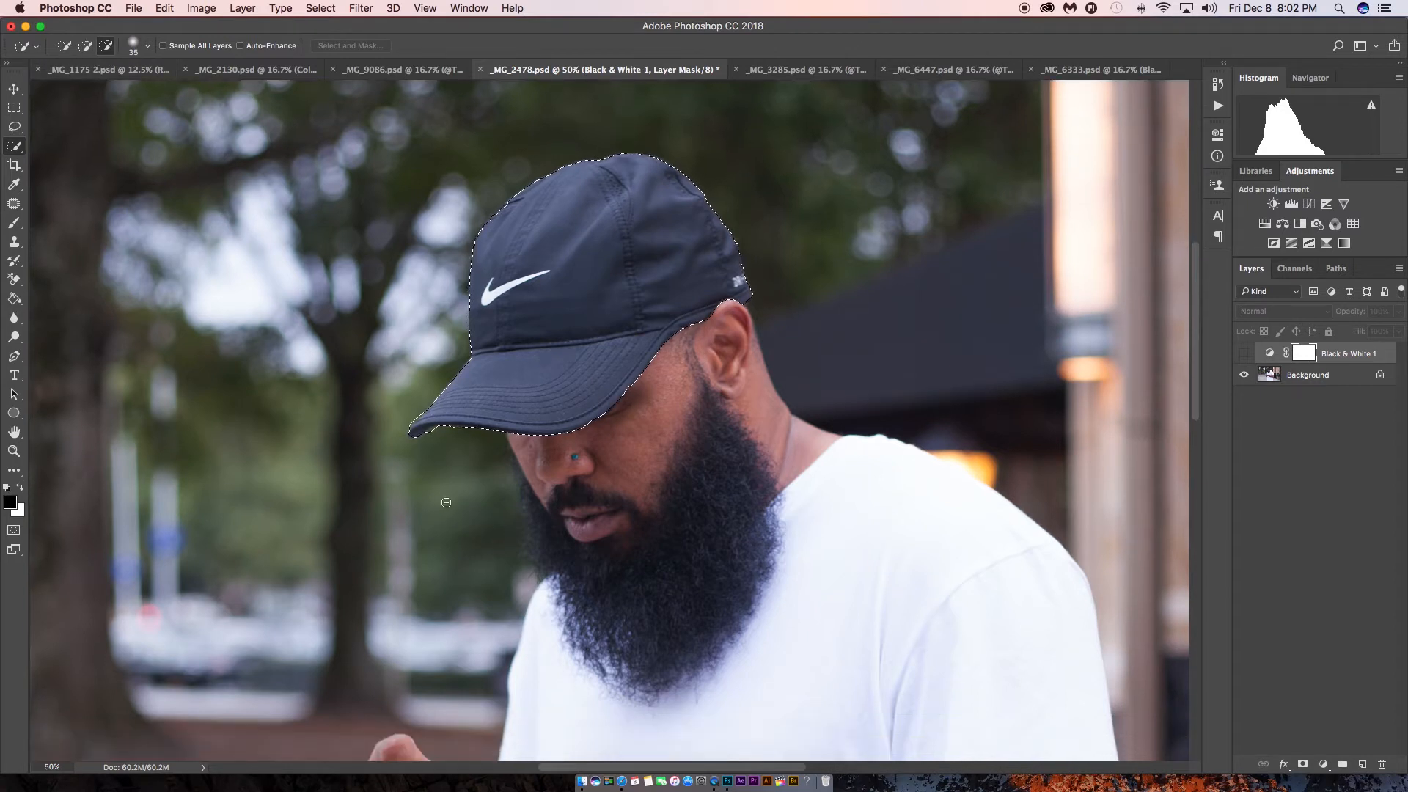
pyautogui.click(435, 438)
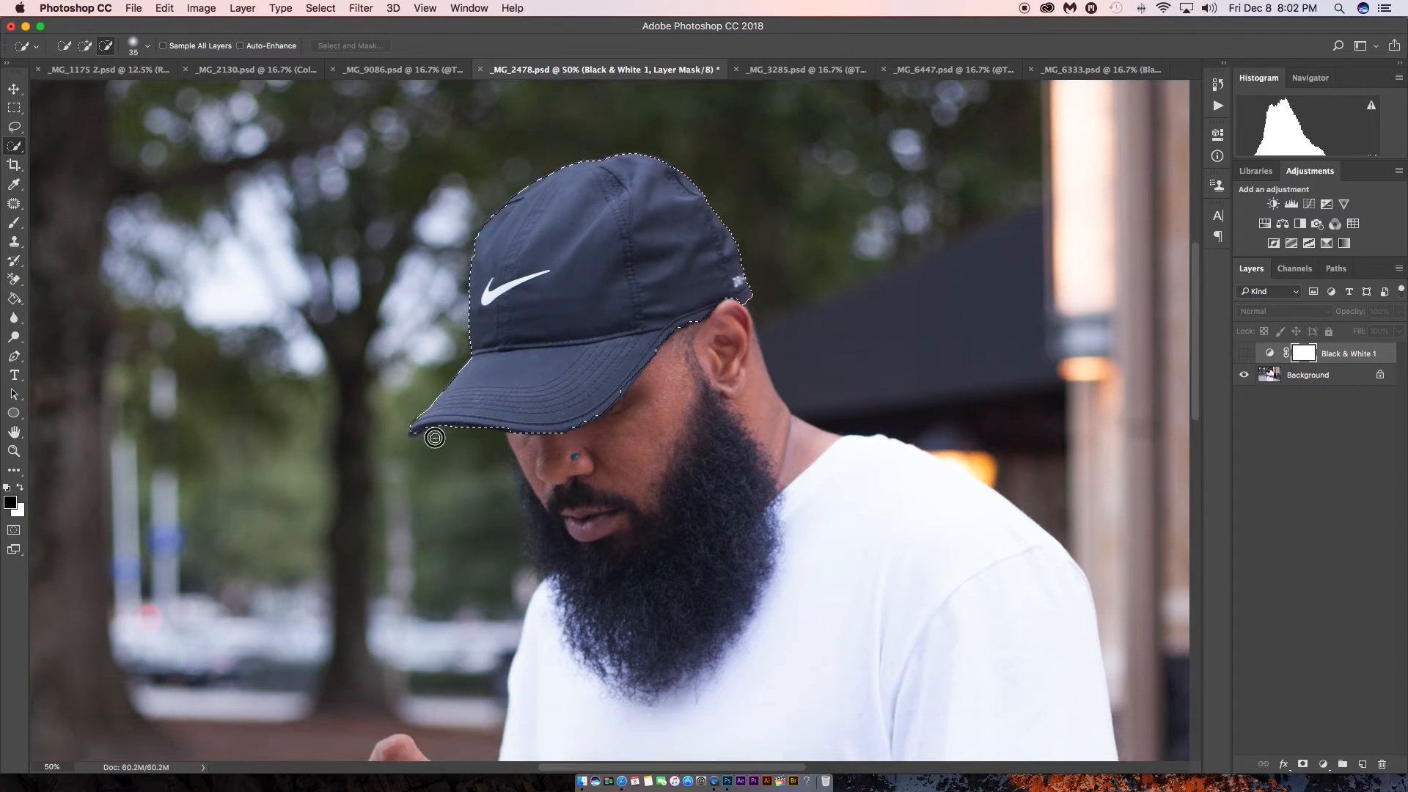
pyautogui.click(434, 439)
# Step: Show the Black & White 1 layer and keep black as the foreground colour for its mask
pyautogui.press('super+0')
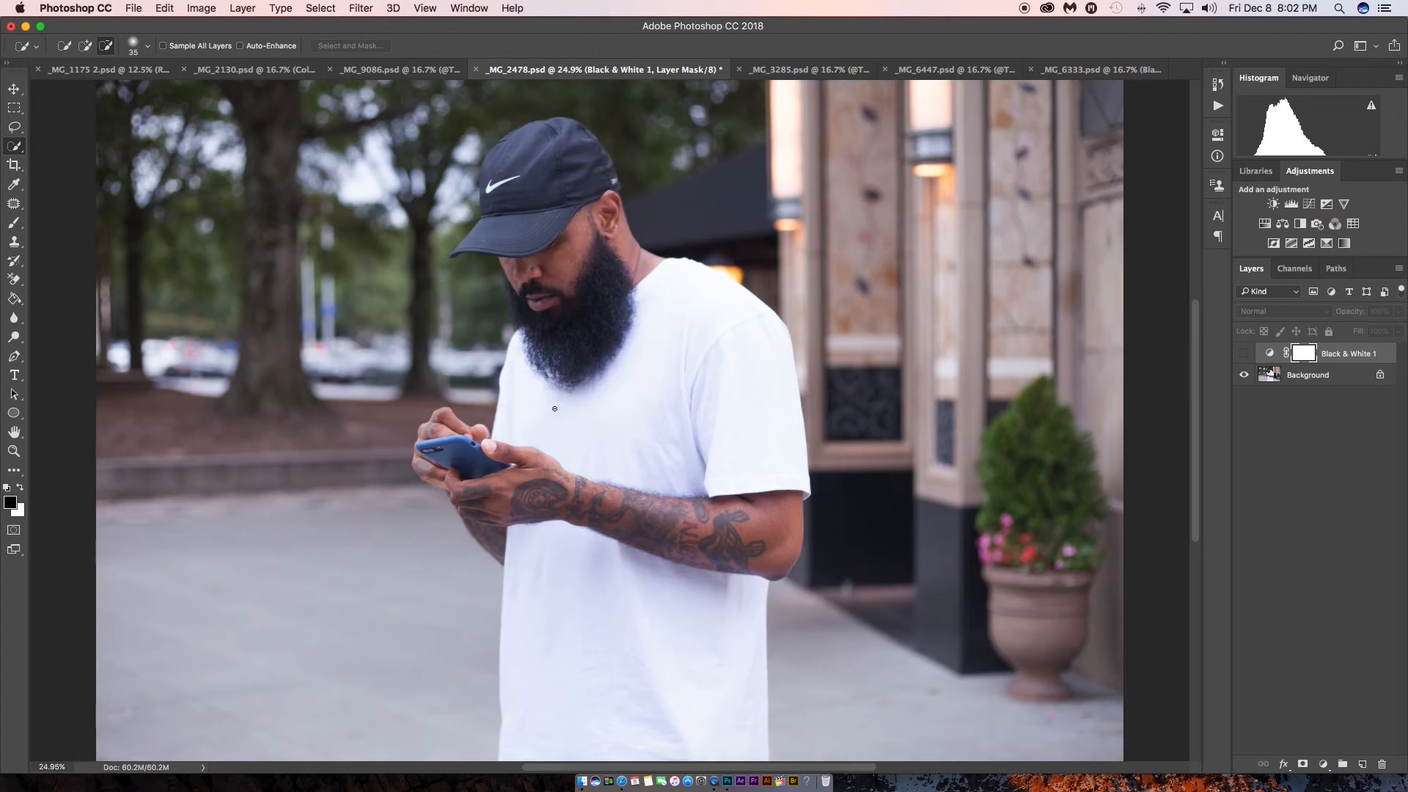
pyautogui.press('super+minus')
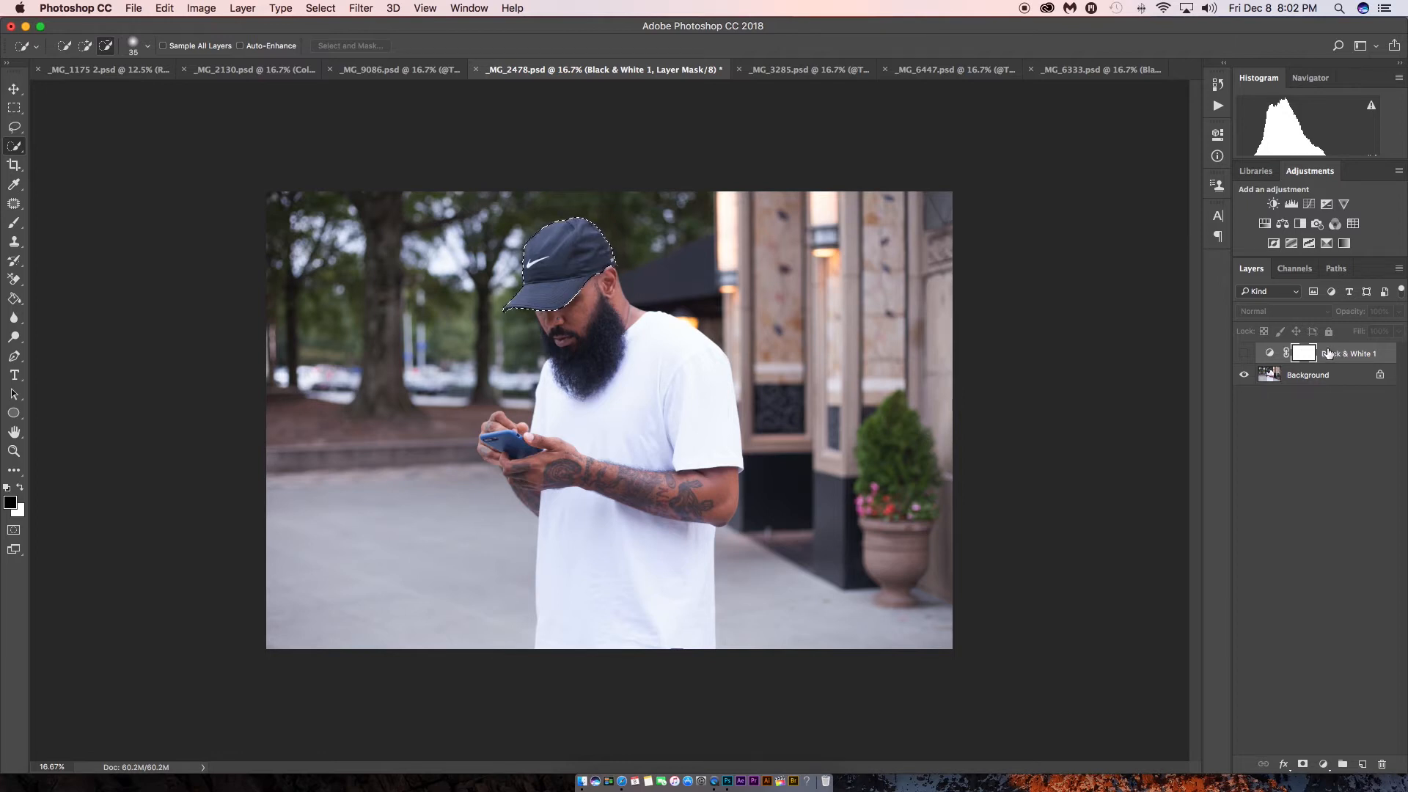
pyautogui.click(1245, 355)
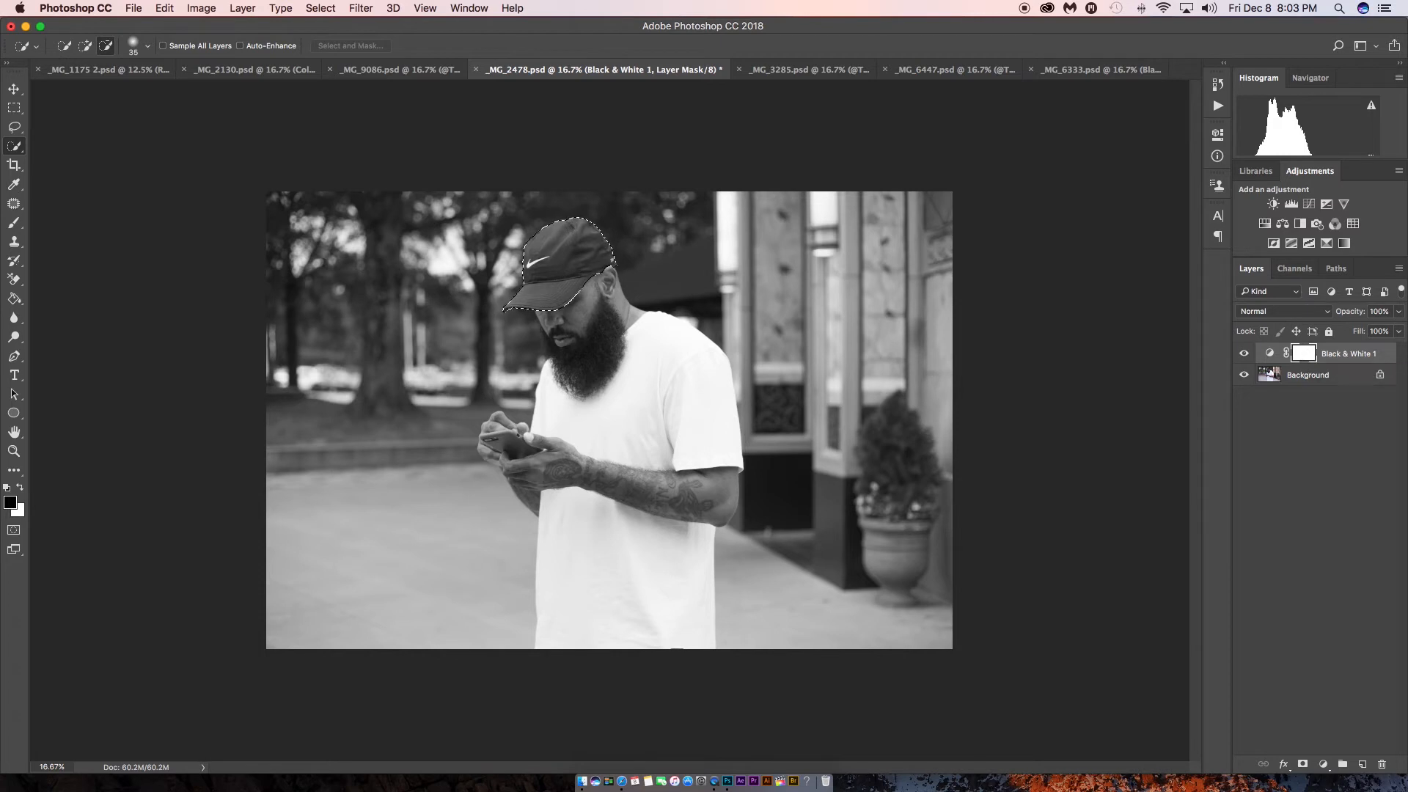
pyautogui.click(22, 488)
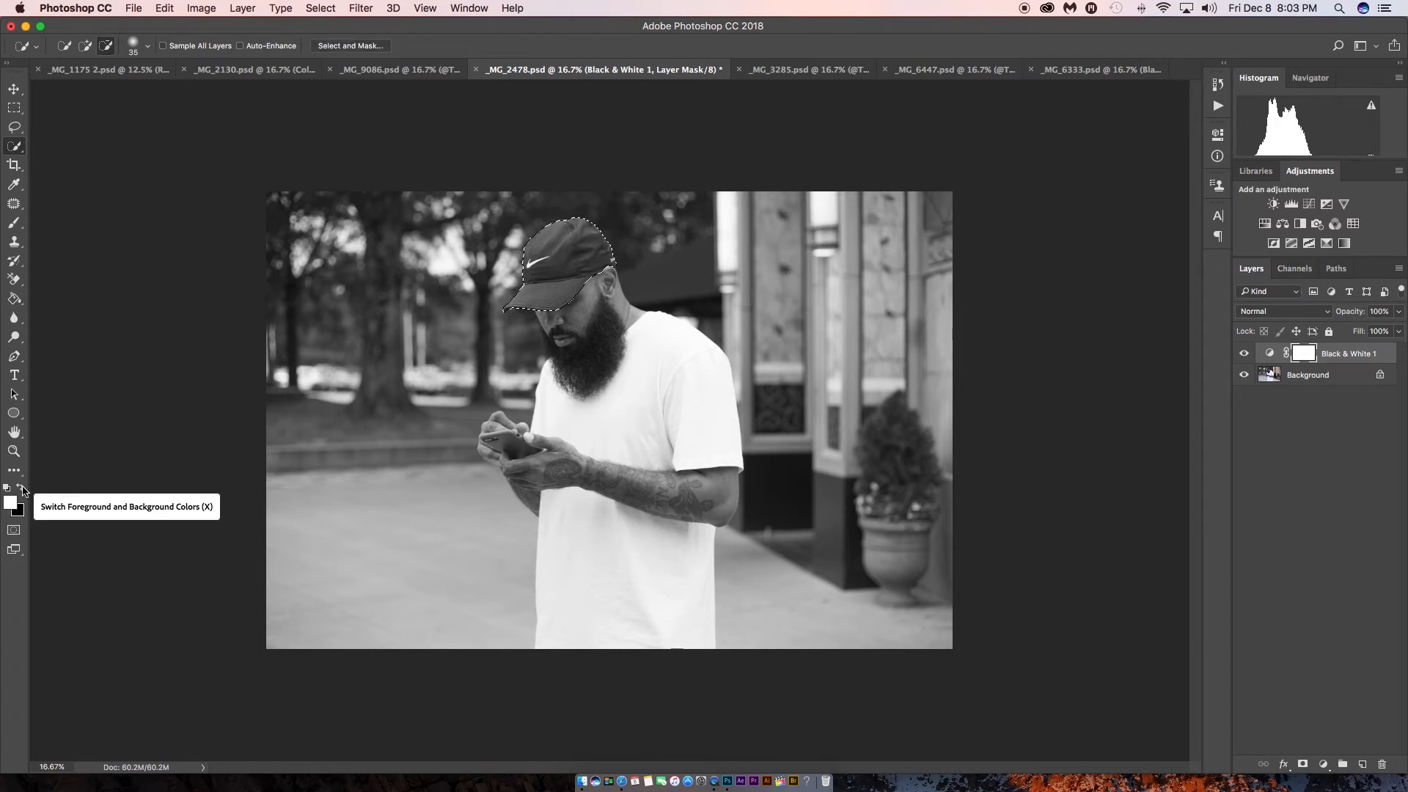
pyautogui.click(22, 488)
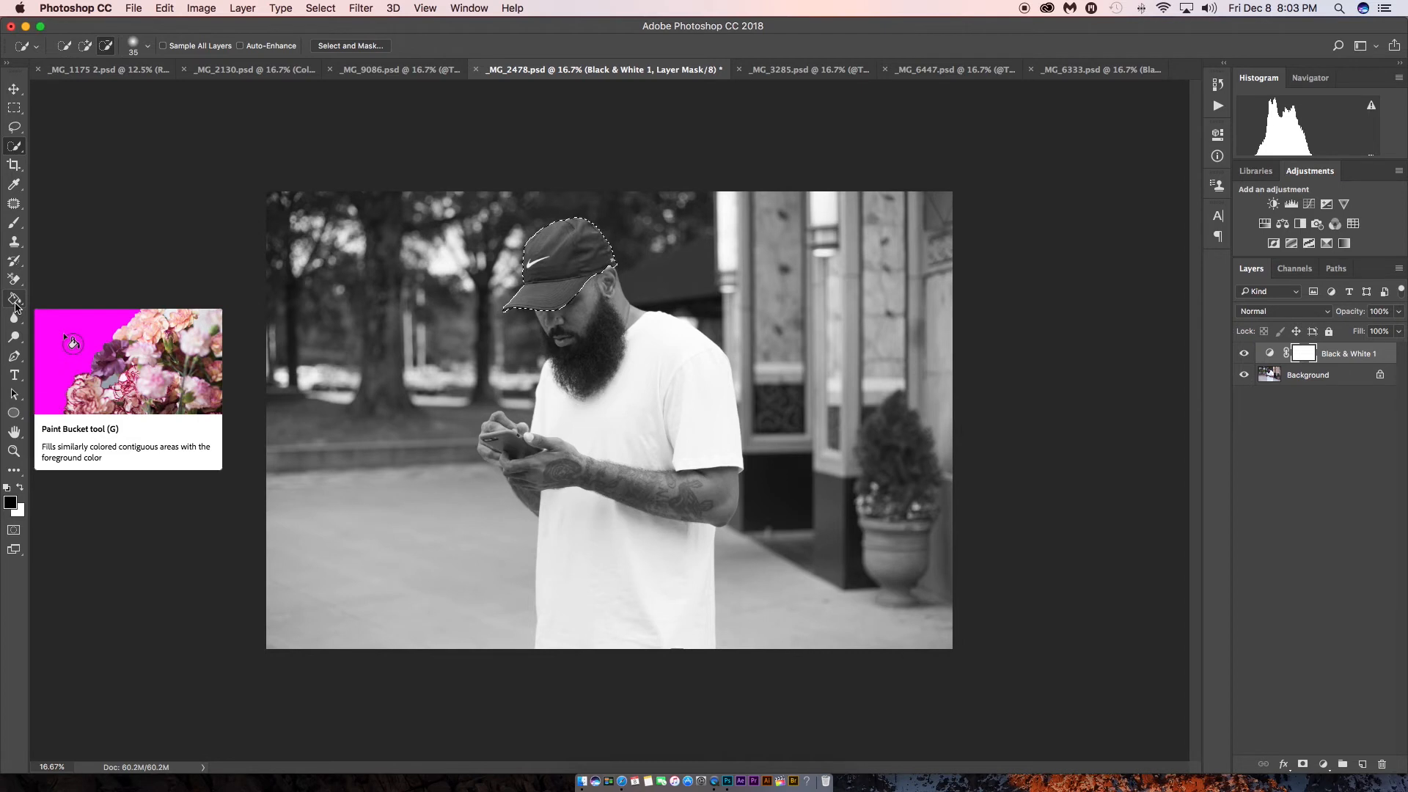
# Step: Fill the cap selection on the layer mask with black using the Paint Bucket, and undo the fill
pyautogui.click(14, 301)
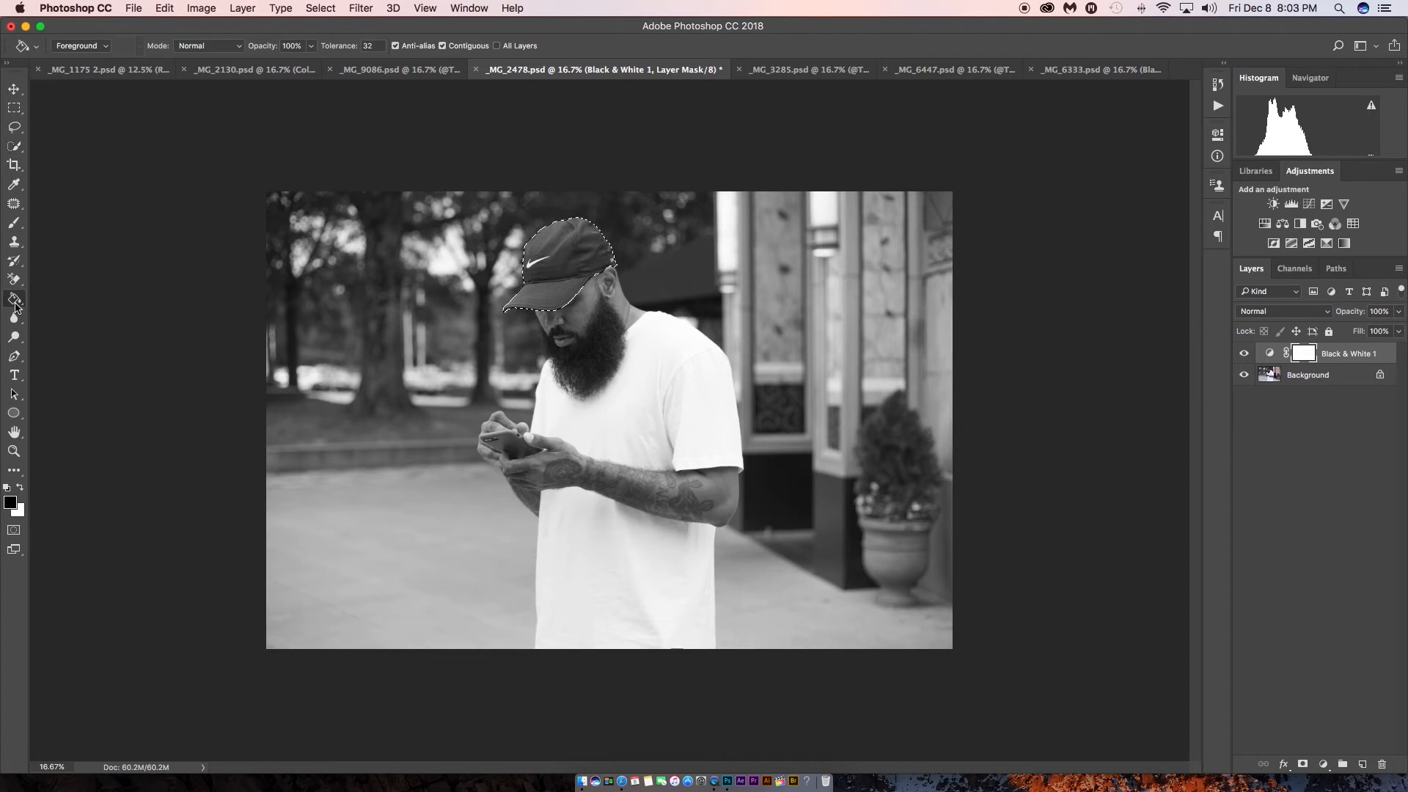
pyautogui.click(563, 255)
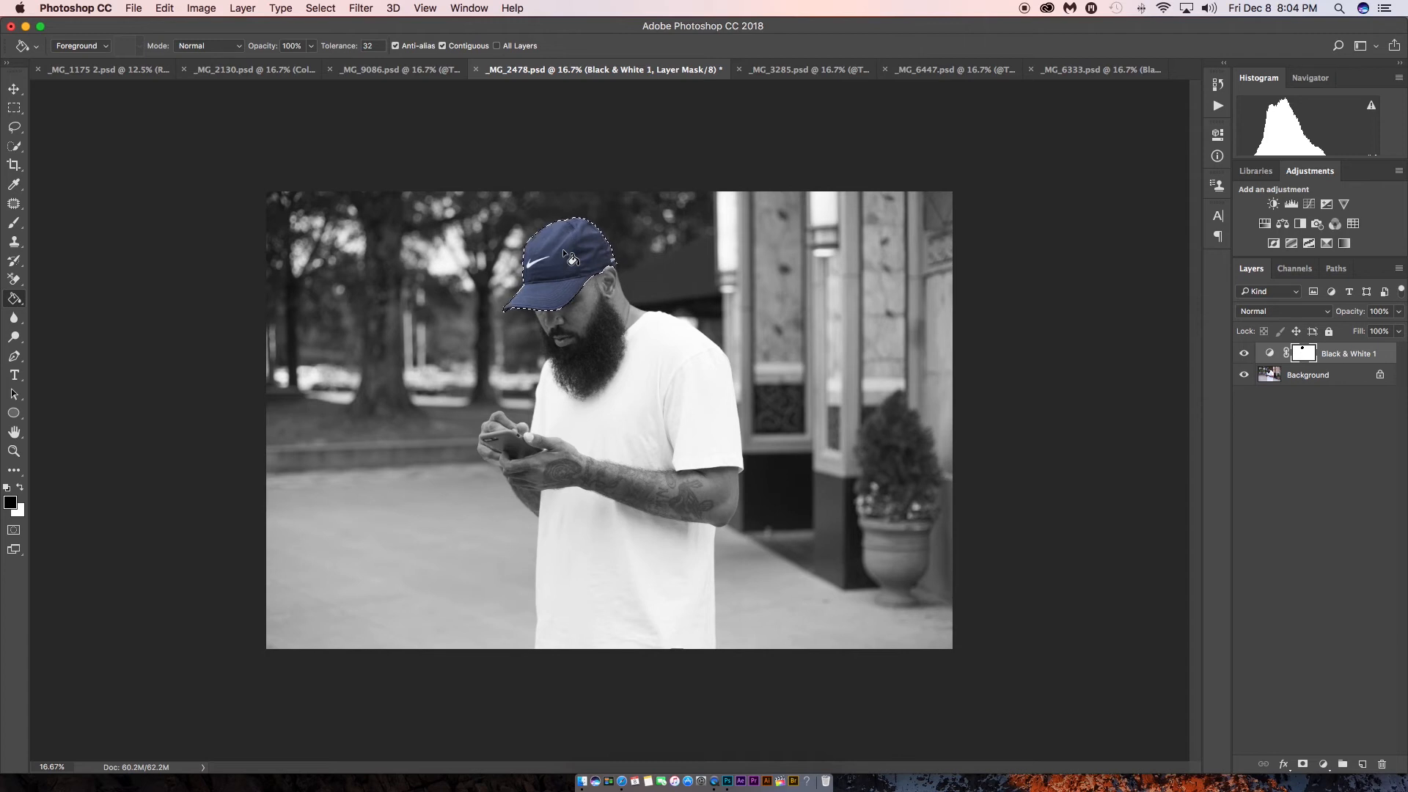
pyautogui.click(562, 249)
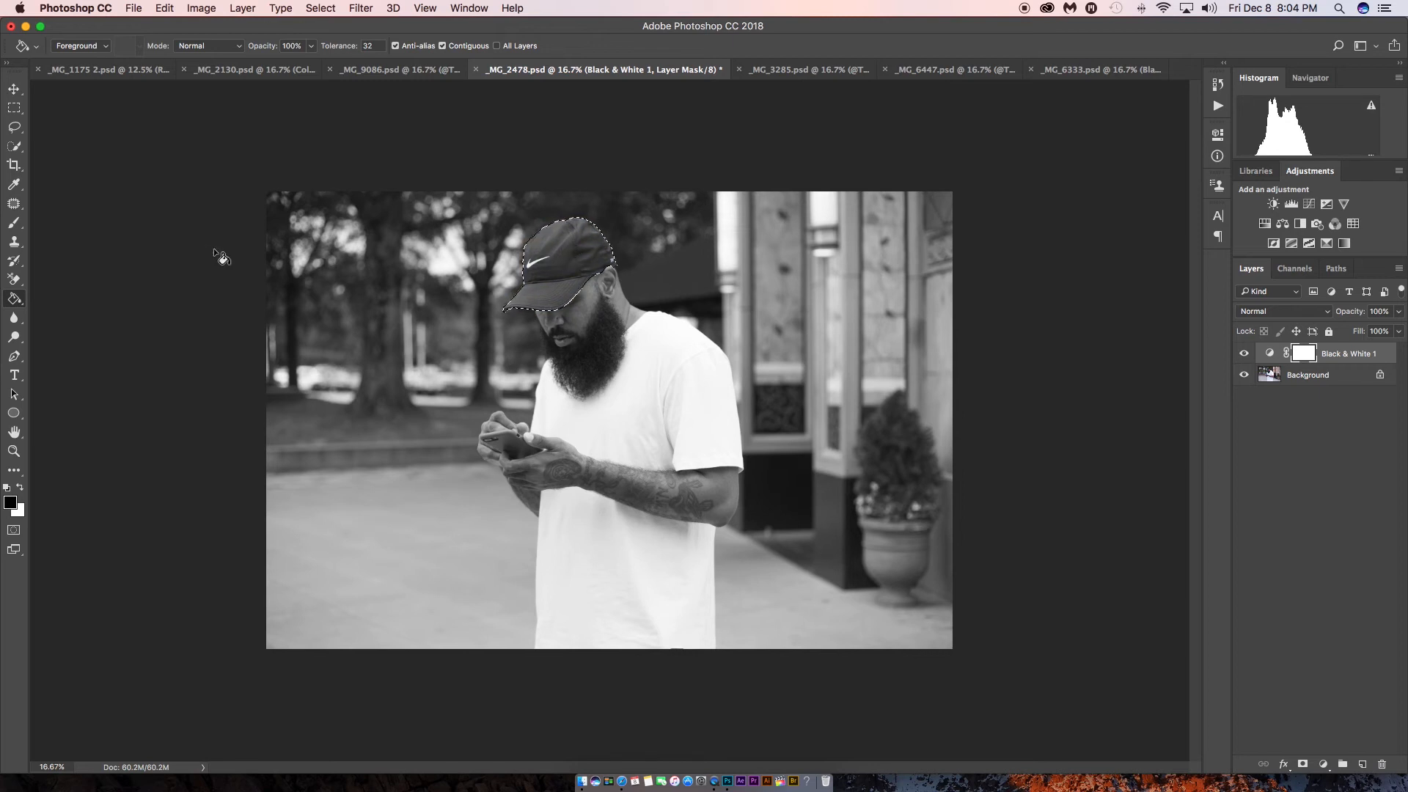
# Step: Paint the whole cap selection black on the Black & White 1 mask with a 200 px brush and deselect it
pyautogui.click(17, 230)
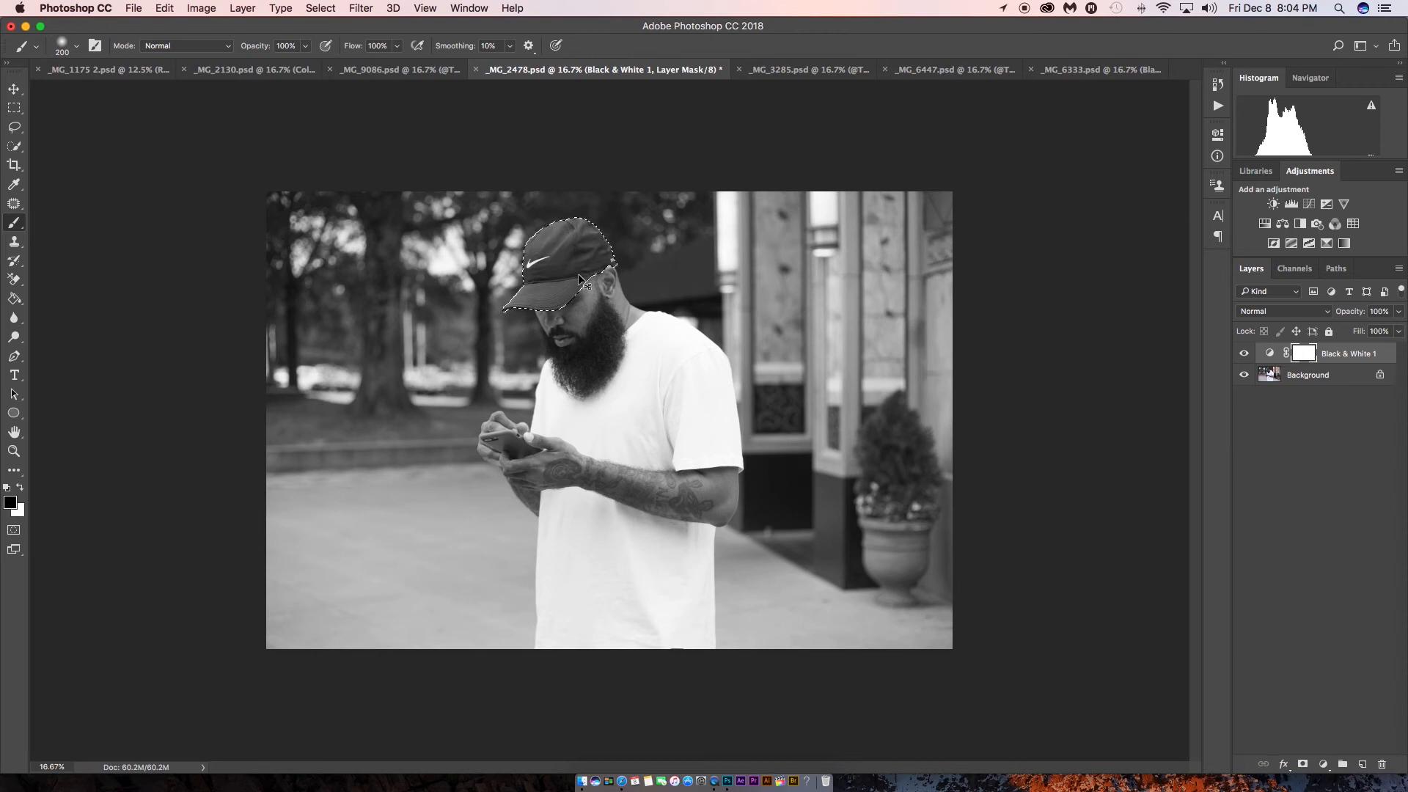
pyautogui.scroll(5, 578, 274)
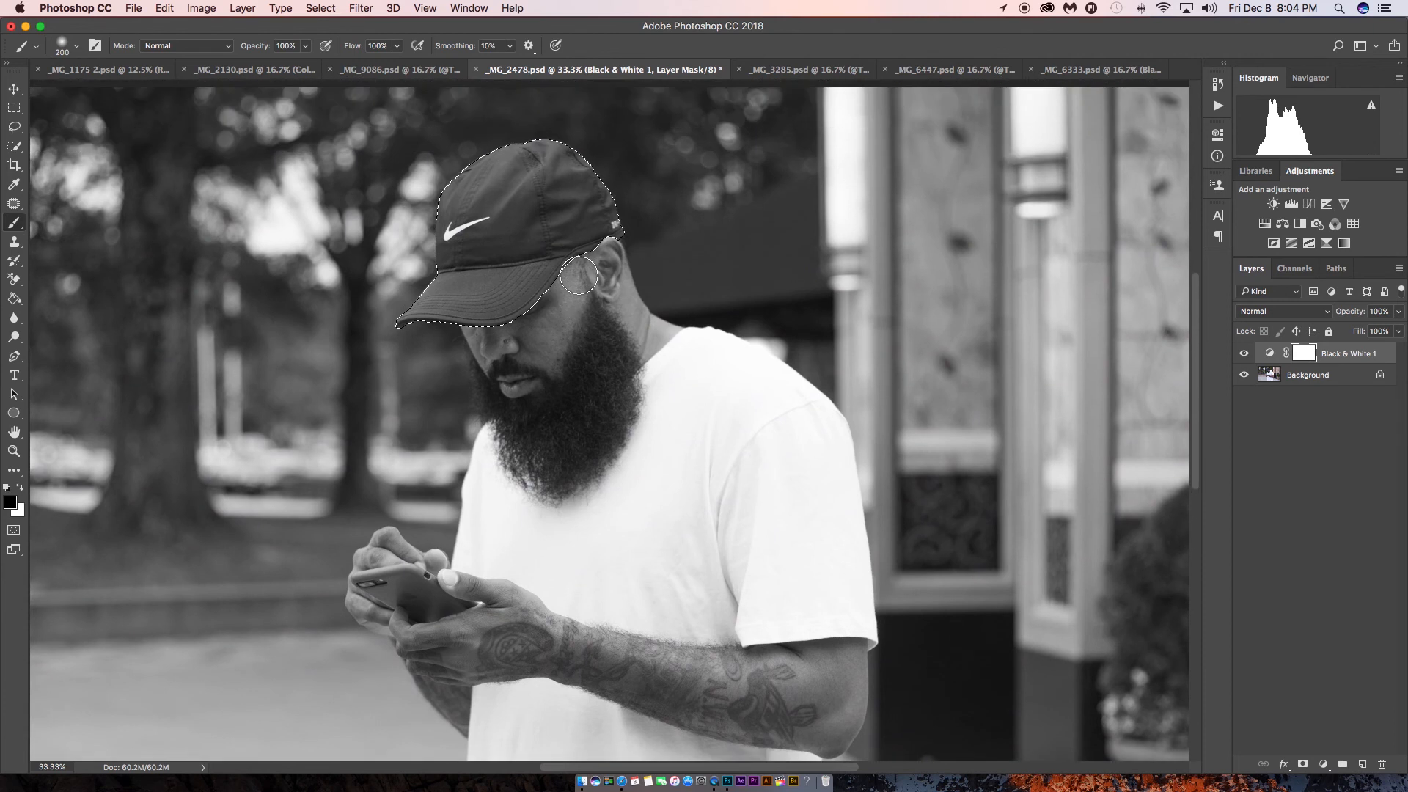
pyautogui.moveTo(579, 276)
pyautogui.mouseDown()
pyautogui.moveTo(569, 187)
pyautogui.moveTo(584, 127)
pyautogui.moveTo(439, 214)
pyautogui.moveTo(481, 157)
pyautogui.moveTo(444, 194)
pyautogui.moveTo(393, 299)
pyautogui.moveTo(433, 282)
pyautogui.moveTo(435, 300)
pyautogui.moveTo(480, 232)
pyautogui.moveTo(464, 219)
pyautogui.moveTo(531, 222)
pyautogui.moveTo(603, 179)
pyautogui.moveTo(591, 223)
pyautogui.moveTo(602, 236)
pyautogui.moveTo(601, 204)
pyautogui.moveTo(481, 283)
pyautogui.moveTo(483, 310)
pyautogui.moveTo(438, 314)
pyautogui.moveTo(509, 309)
pyautogui.moveTo(621, 224)
pyautogui.moveTo(585, 235)
pyautogui.moveTo(564, 156)
pyautogui.moveTo(461, 177)
pyautogui.mouseUp()
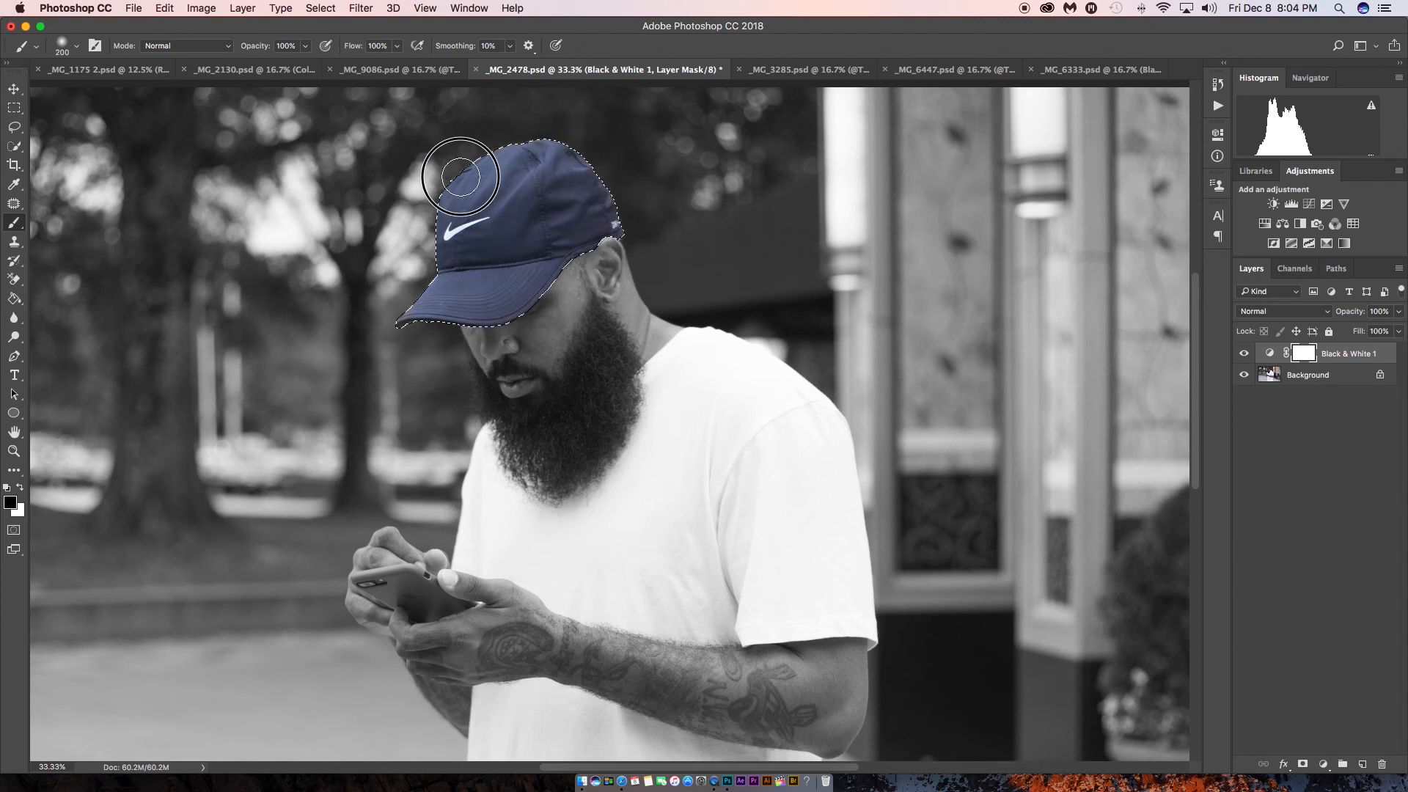
pyautogui.moveTo(405, 320)
pyautogui.mouseDown()
pyautogui.moveTo(515, 298)
pyautogui.moveTo(612, 224)
pyautogui.mouseUp()
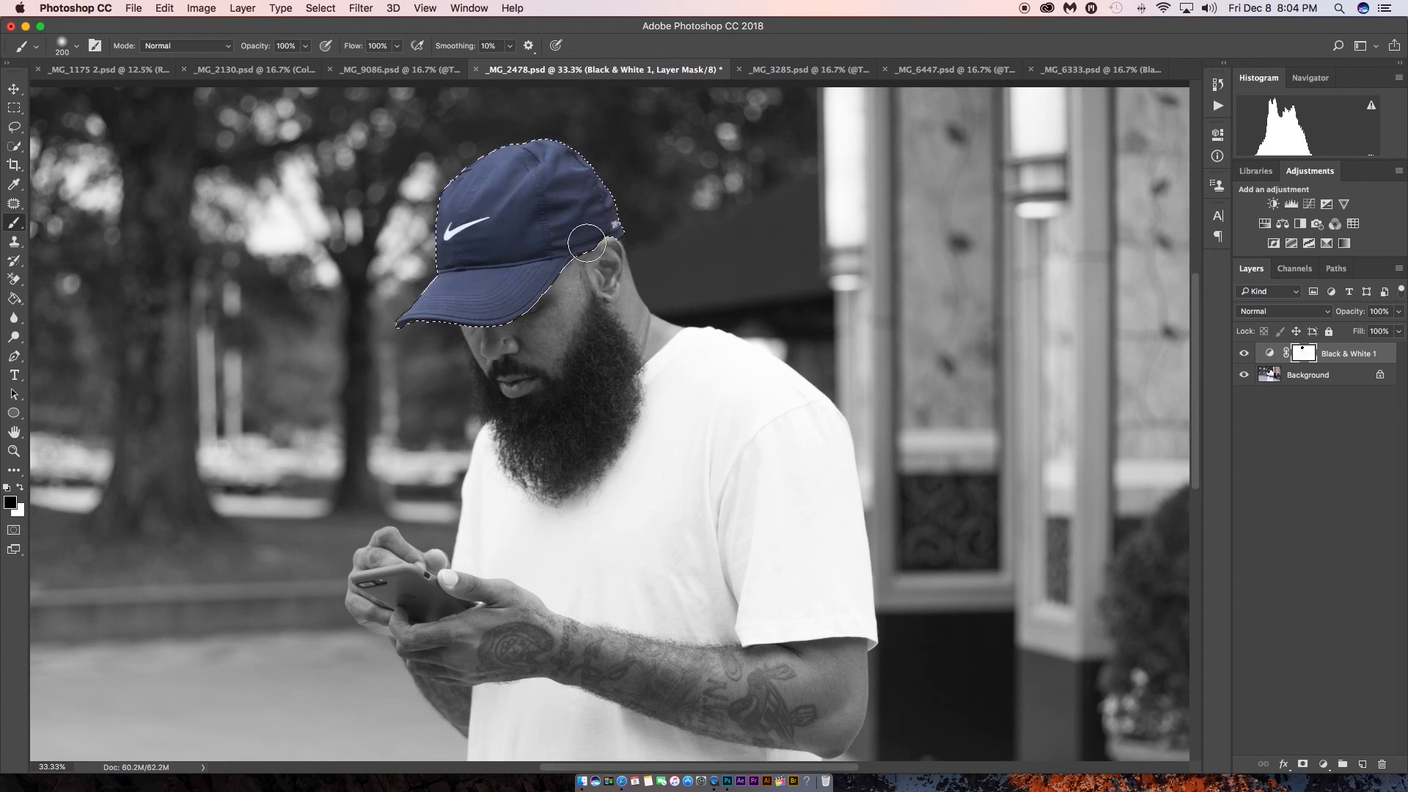
pyautogui.press('super+minus')
pyautogui.press('super+minus')
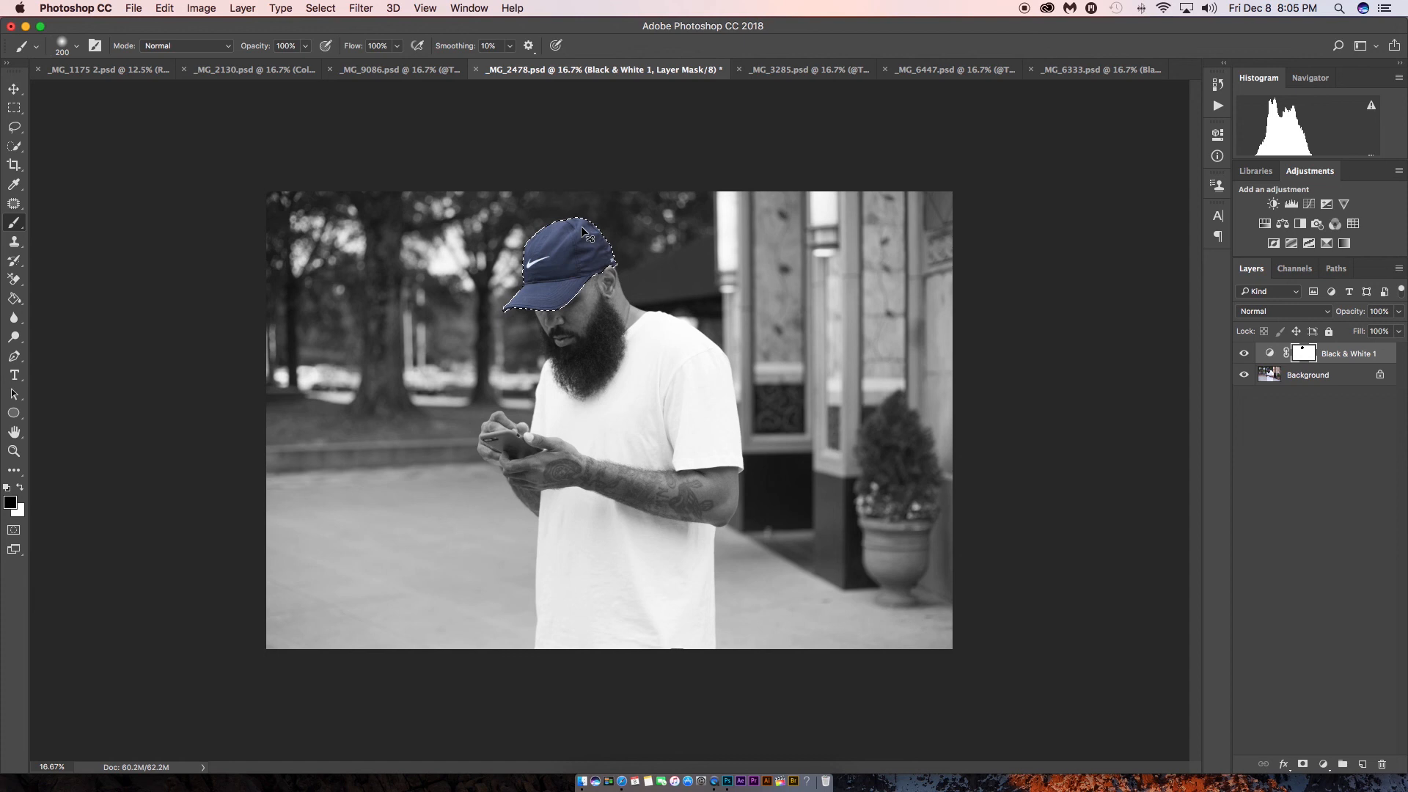
pyautogui.press('super+d')
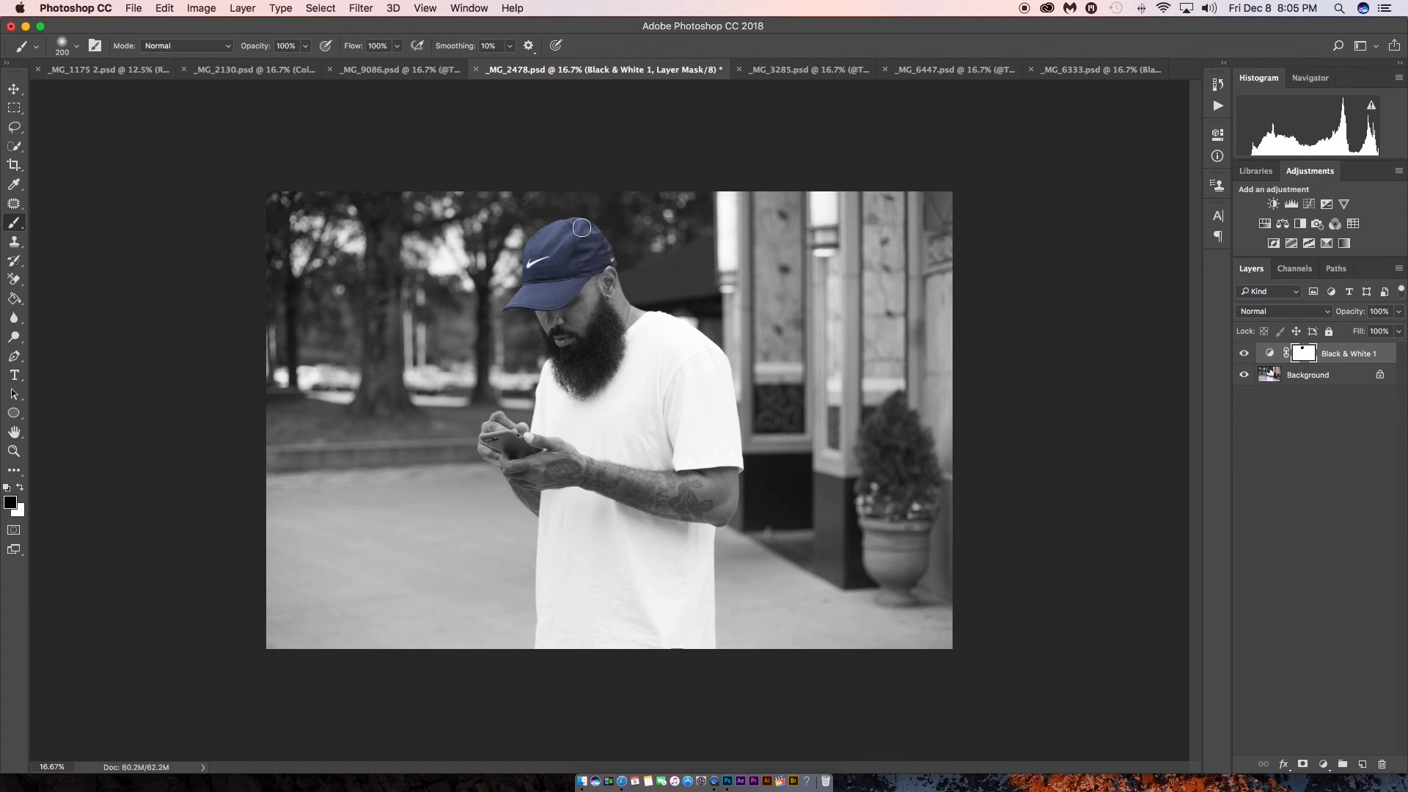